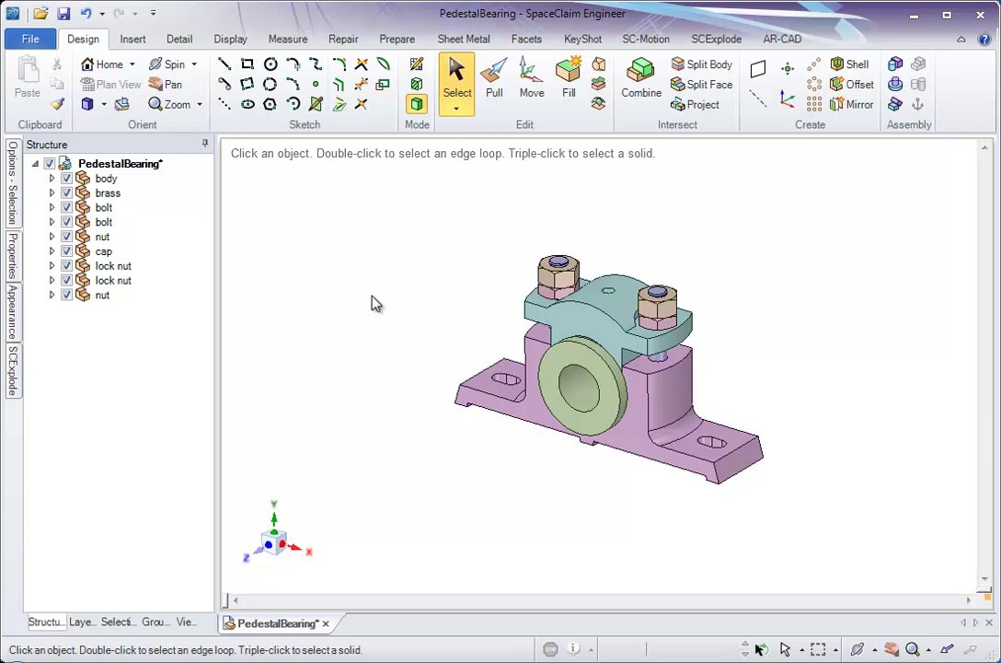
# Step: Start an SCExplode session and dock its configuration pane beside the model view, opposite the structure tree, slightly narrowed
pyautogui.click(707, 41)
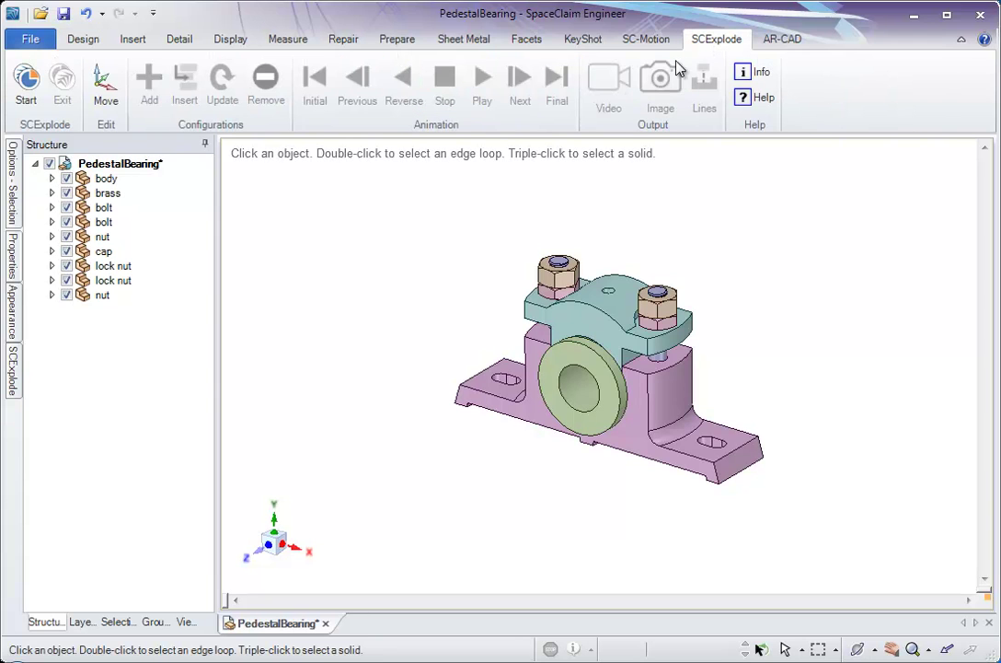
pyautogui.click(26, 84)
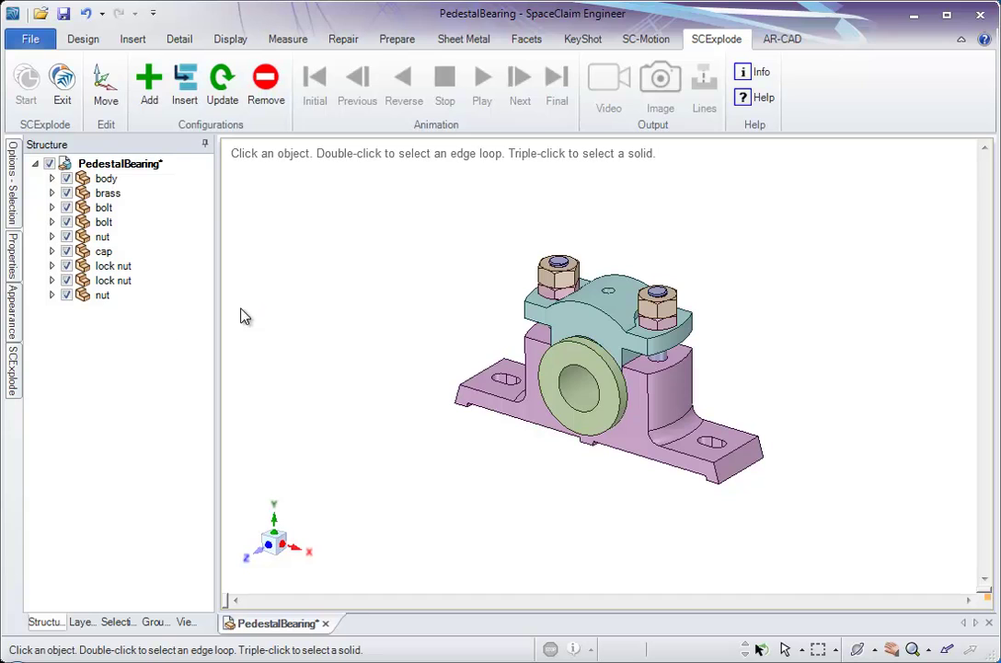
pyautogui.click(13, 379)
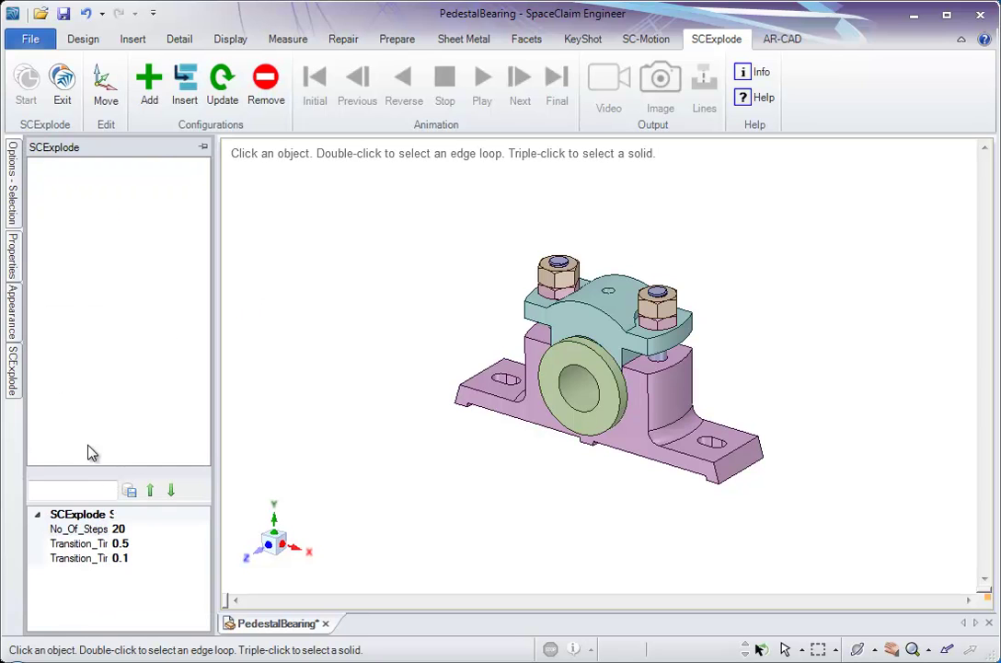
pyautogui.click(14, 382)
pyautogui.click(204, 148)
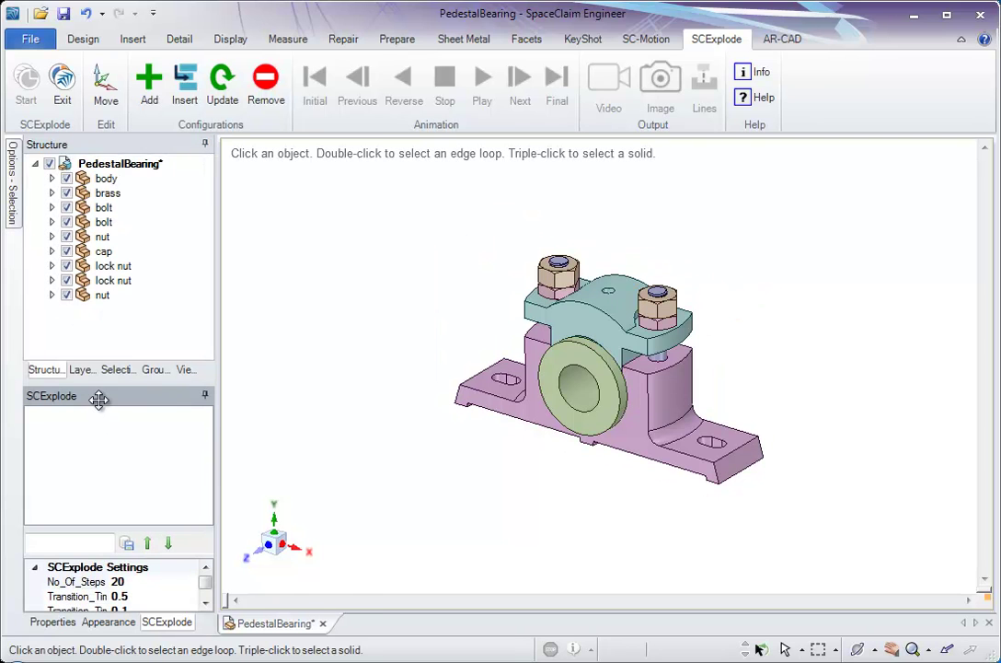
pyautogui.moveTo(98, 398); pyautogui.dragTo(952, 332)
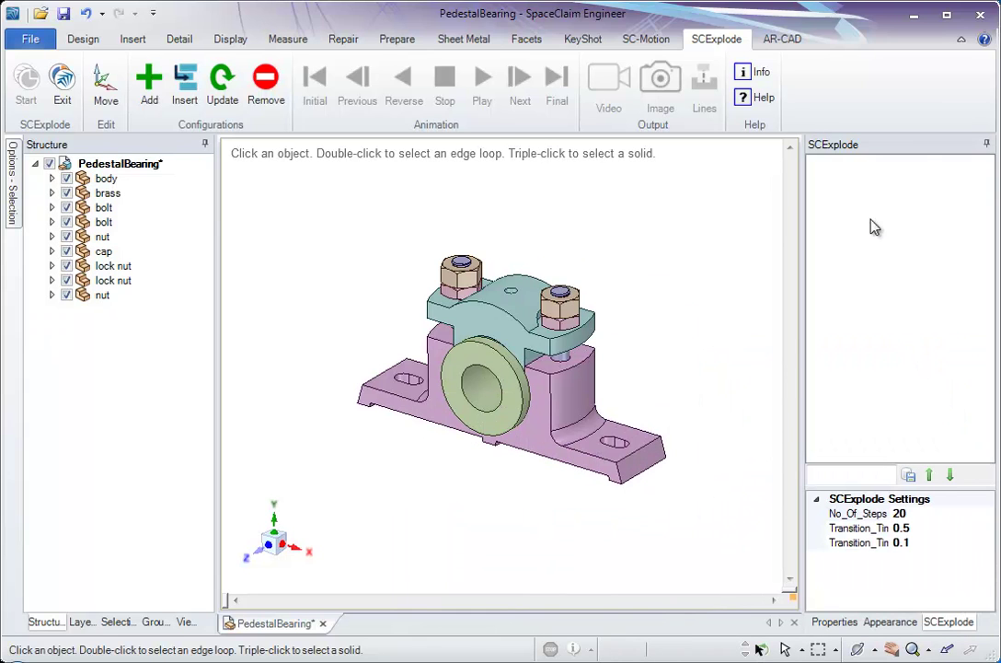
pyautogui.moveTo(805, 324); pyautogui.dragTo(826, 326)
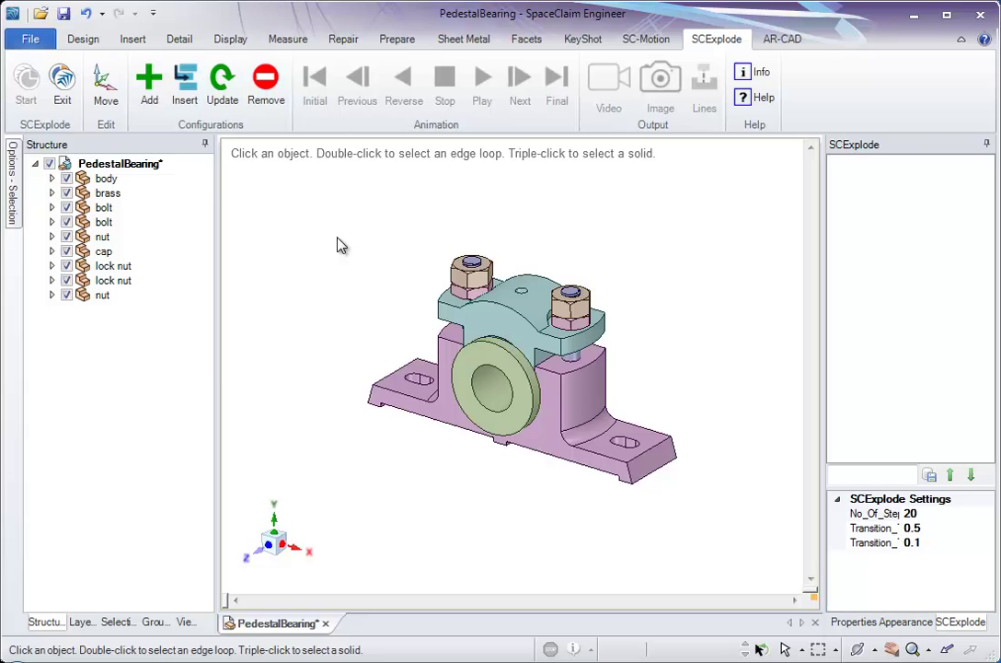
# Step: Add a configuration of the assembled state and another with both top nuts raised about 64 mm along Y
pyautogui.click(158, 95)
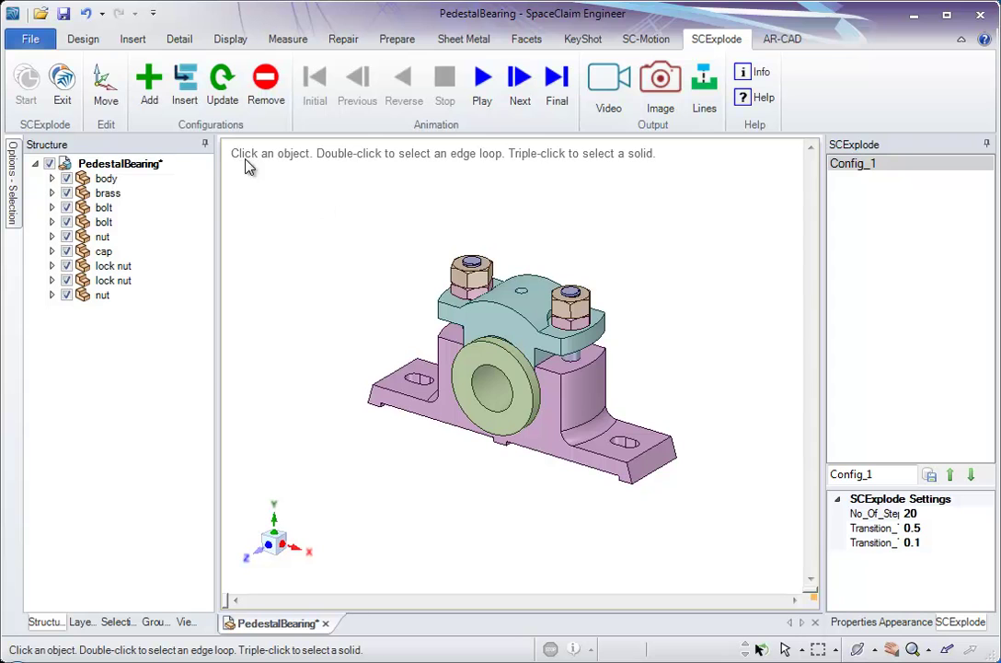
pyautogui.click(106, 84)
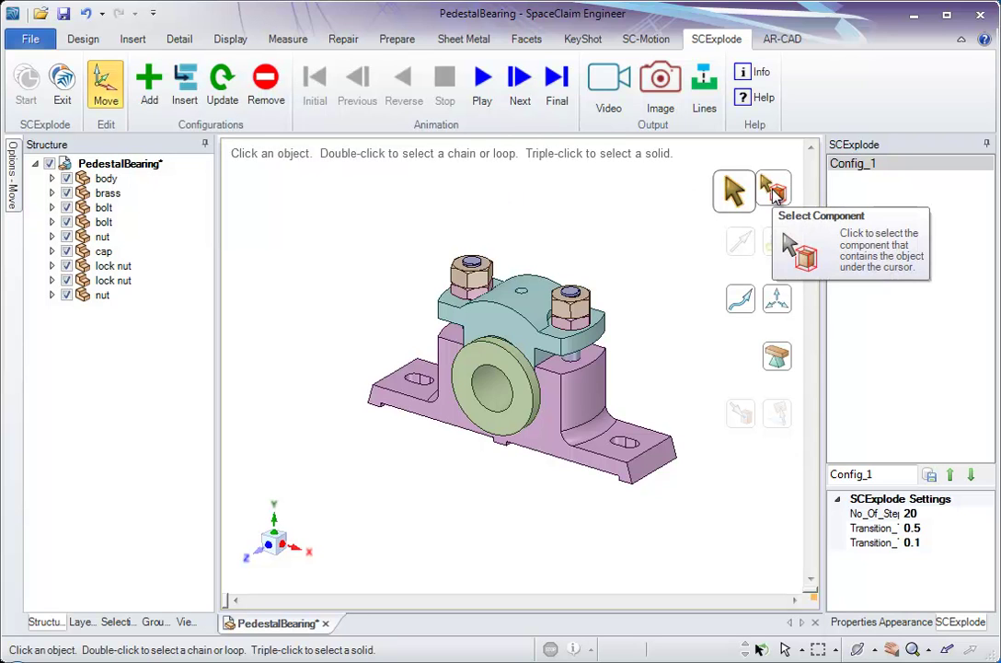
pyautogui.click(774, 190)
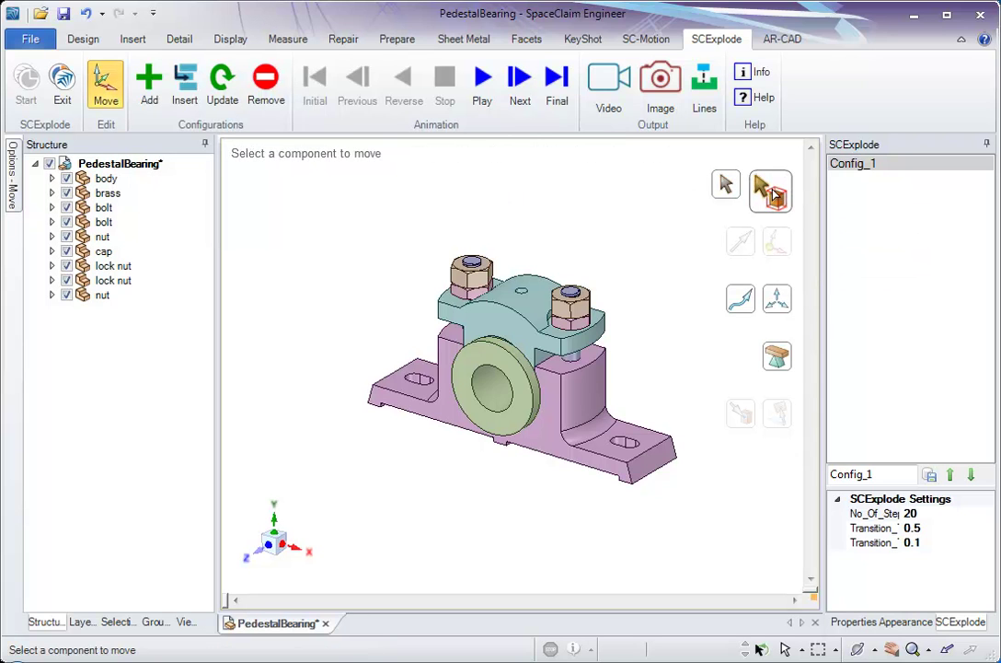
pyautogui.click(574, 305)
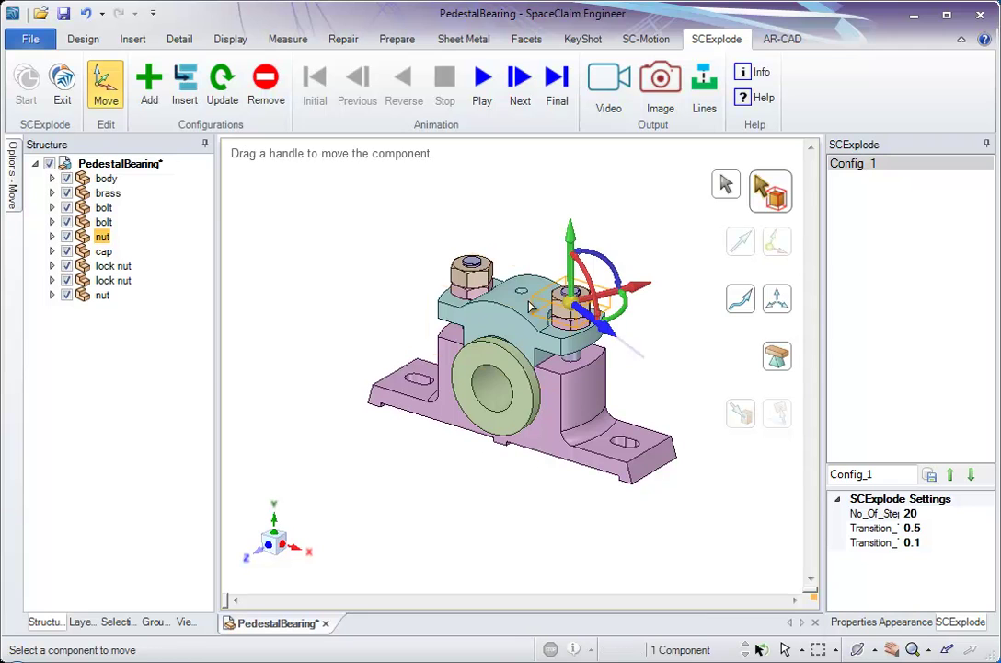
pyautogui.keyDown('ctrl'); pyautogui.click(482, 282); pyautogui.keyUp('ctrl')
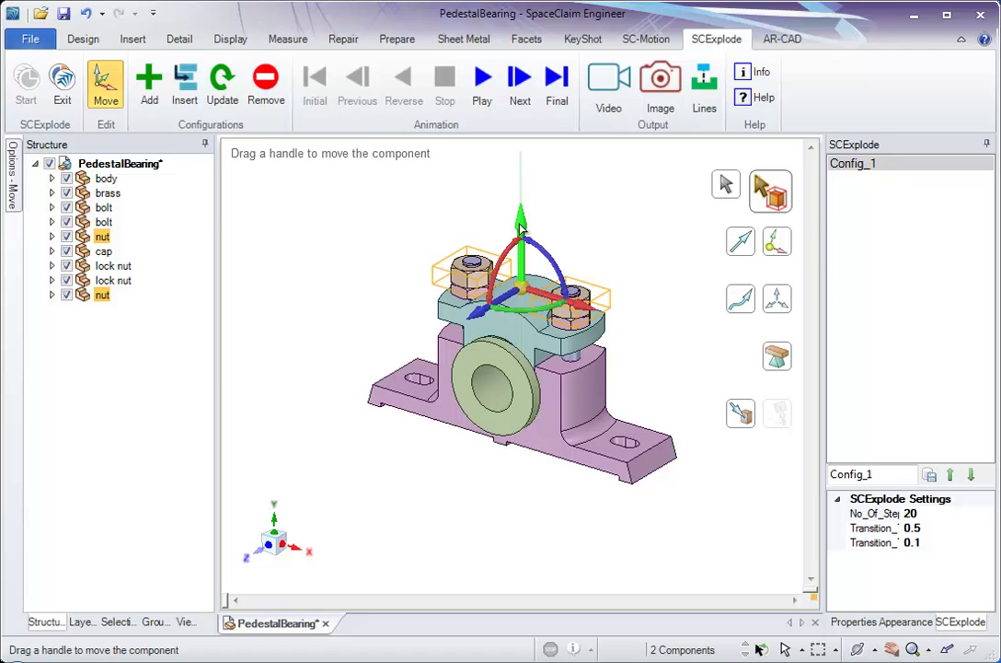
pyautogui.moveTo(520, 228); pyautogui.dragTo(536, 138)
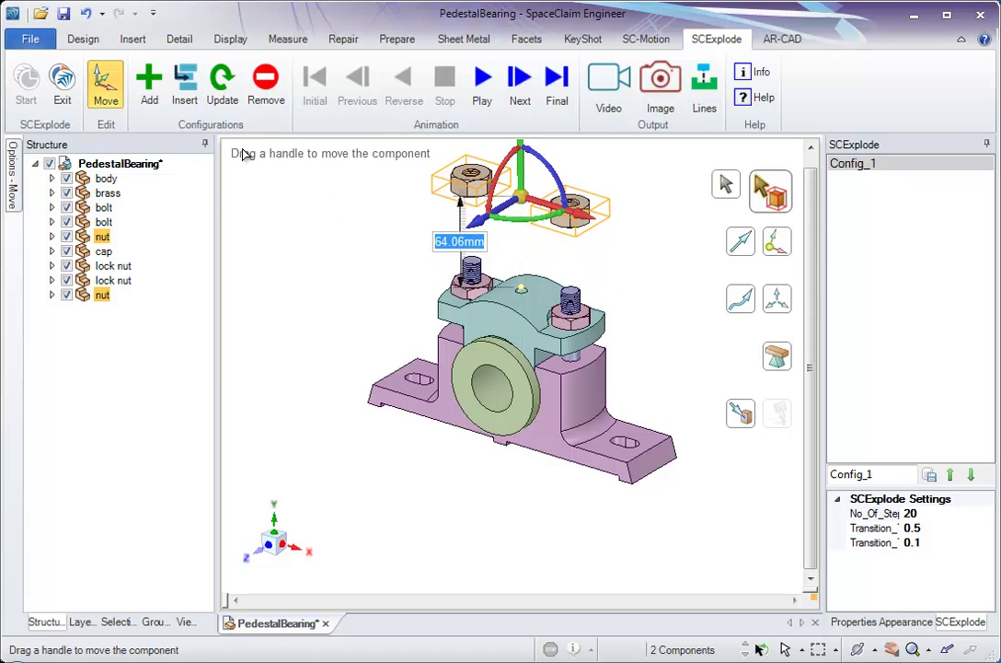
pyautogui.click(149, 85)
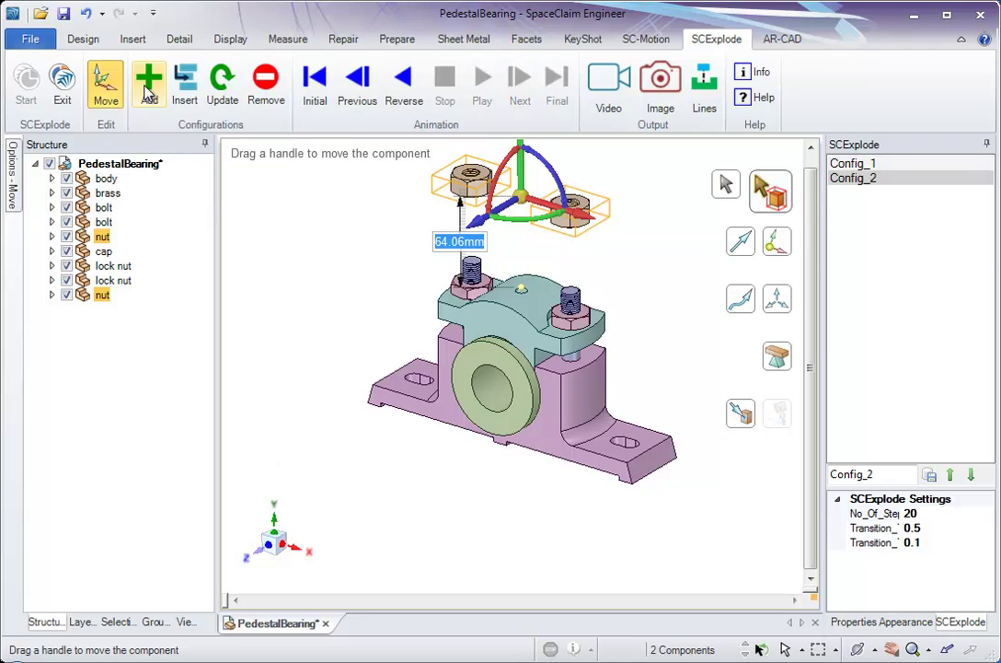
# Step: Raise both lock nuts about 53 mm along Y and add the position as a new configuration
pyautogui.click(280, 197)
pyautogui.click(853, 165)
pyautogui.click(855, 179)
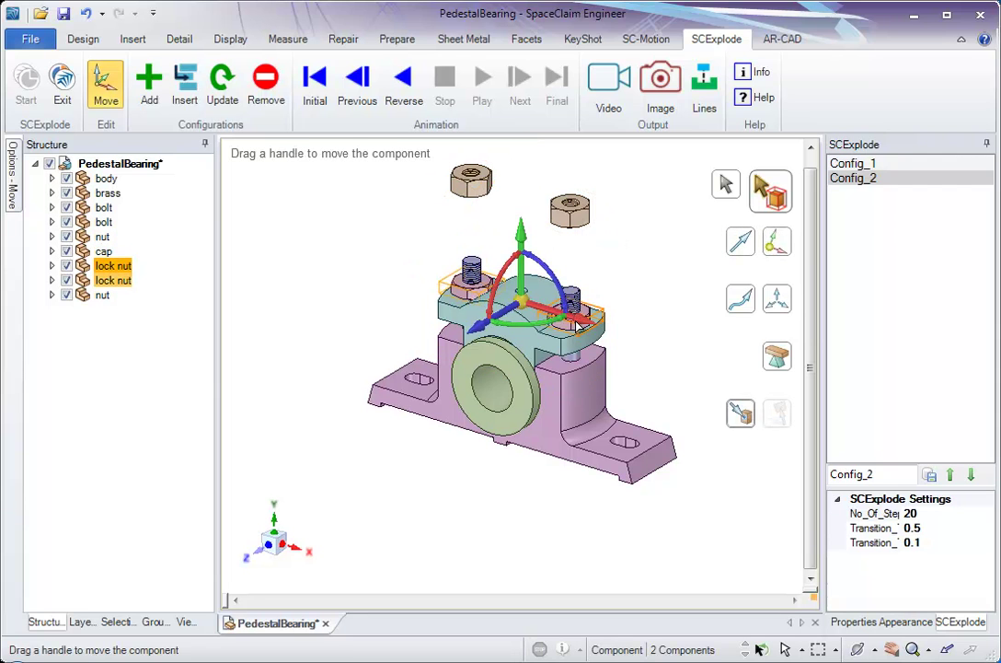
pyautogui.moveTo(522, 242); pyautogui.dragTo(521, 168)
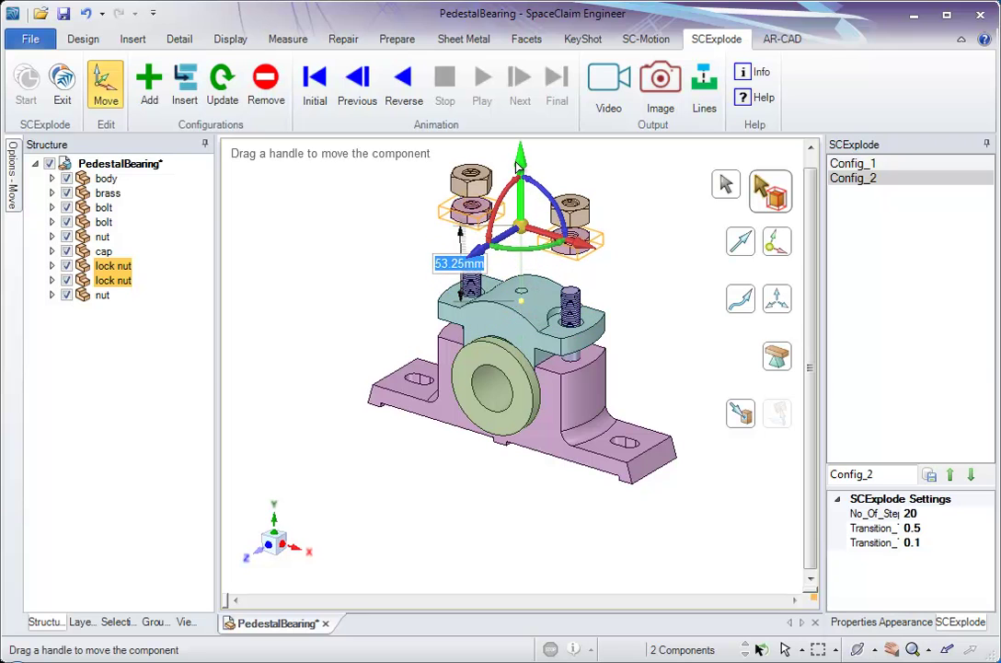
pyautogui.click(150, 83)
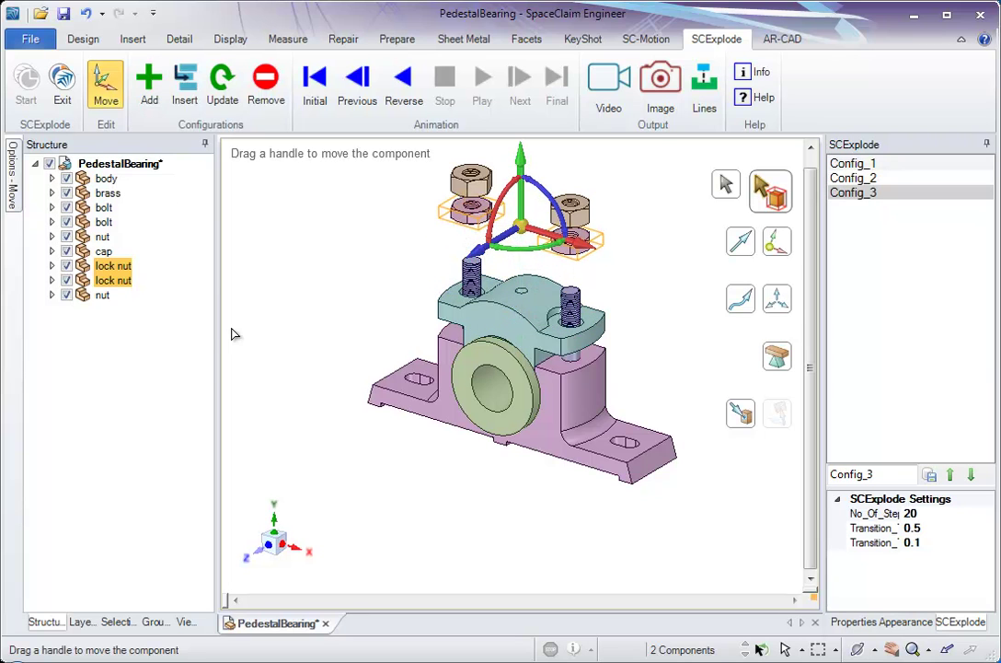
# Step: Lower both bolts about 133 mm below the body and add the position as a new configuration
pyautogui.click(471, 276)
pyautogui.keyDown('ctrl'); pyautogui.click(570, 297); pyautogui.keyUp('ctrl')
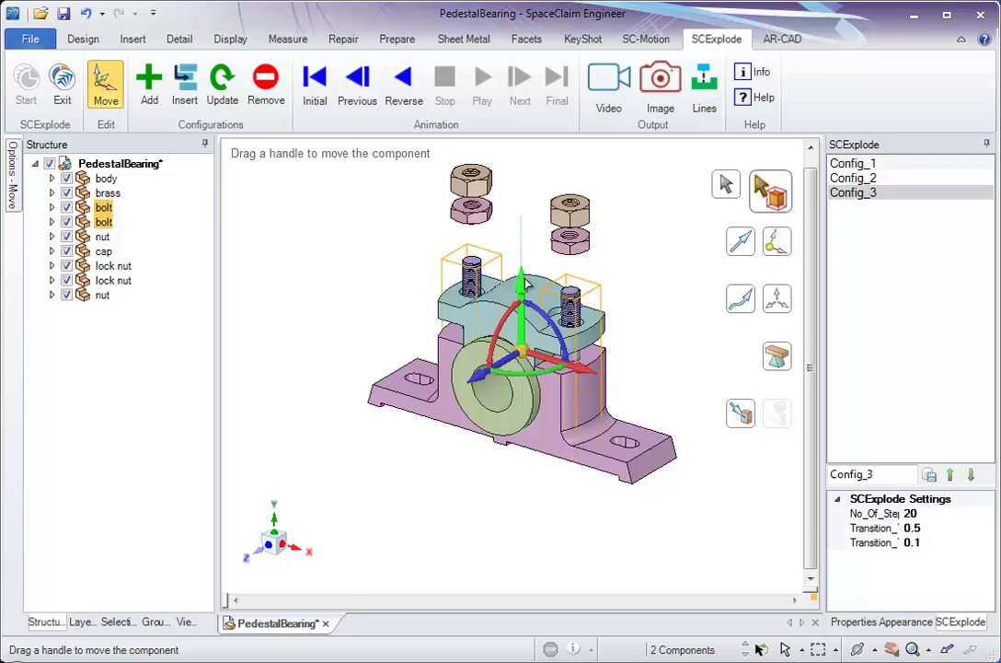
pyautogui.moveTo(522, 244); pyautogui.dragTo(523, 471)
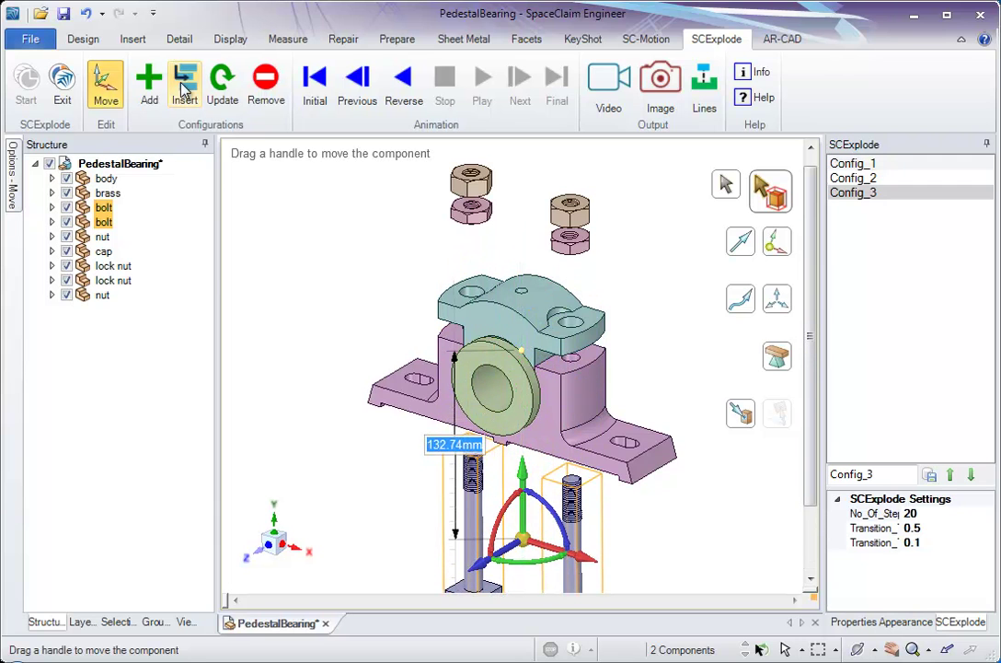
pyautogui.click(148, 83)
# Step: Raise the cap about 42 mm above the body and add the position as a new configuration
pyautogui.click(512, 315)
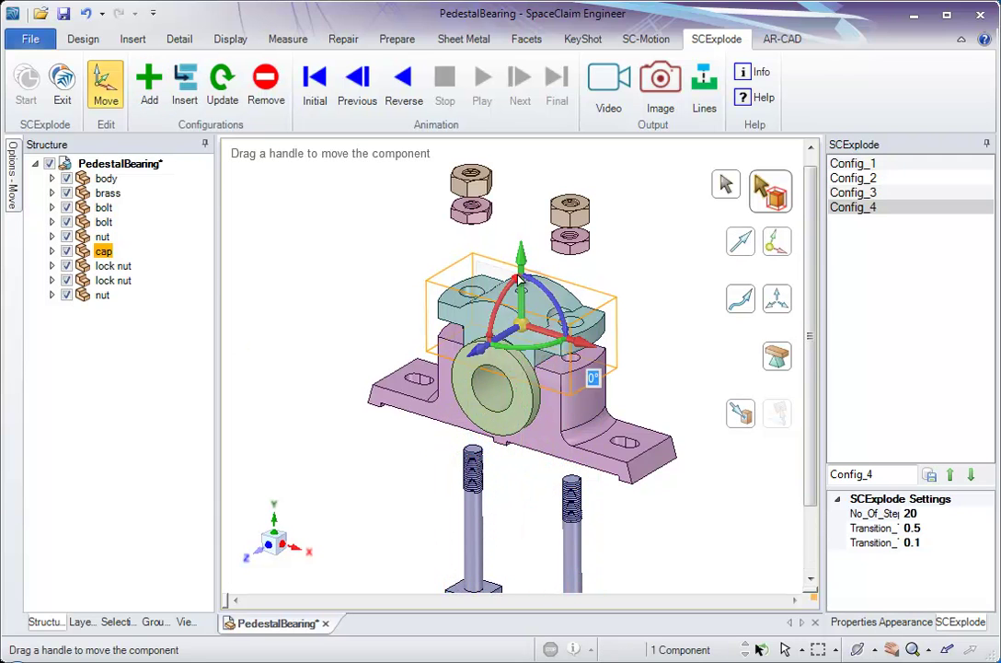
pyautogui.moveTo(522, 252); pyautogui.dragTo(522, 190)
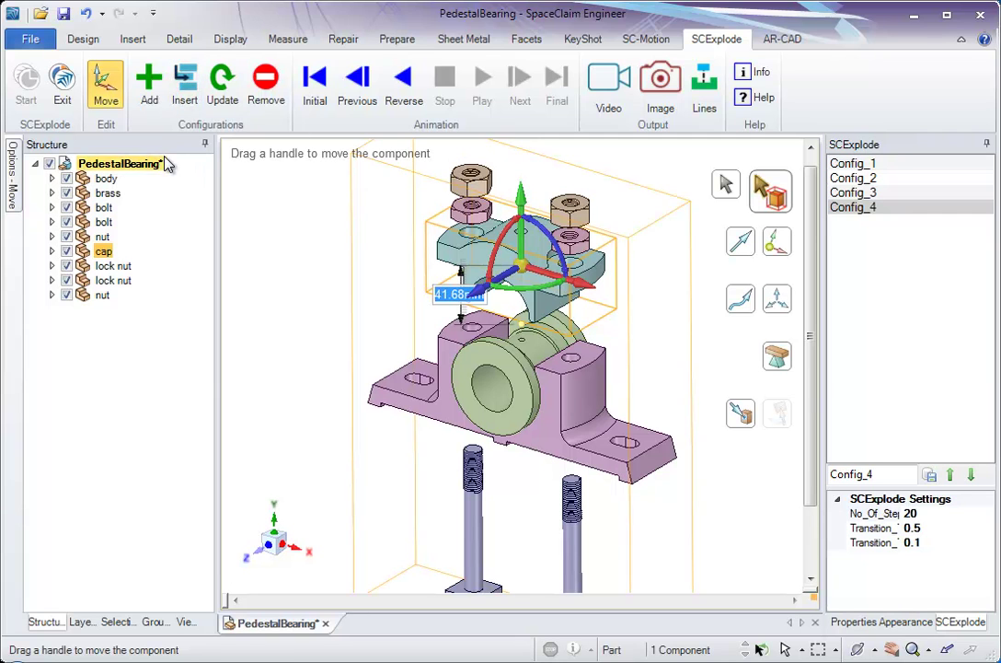
pyautogui.click(143, 84)
# Step: Lift the brass bushing about 27 mm out of the body and add the position as a new configuration
pyautogui.click(518, 343)
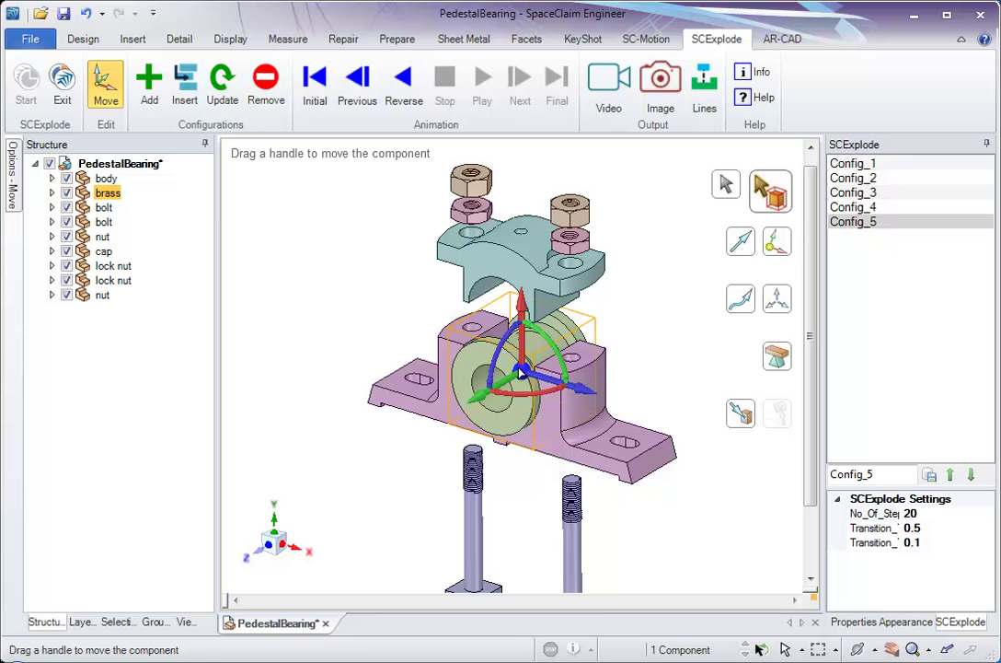
pyautogui.moveTo(521, 343); pyautogui.dragTo(523, 306)
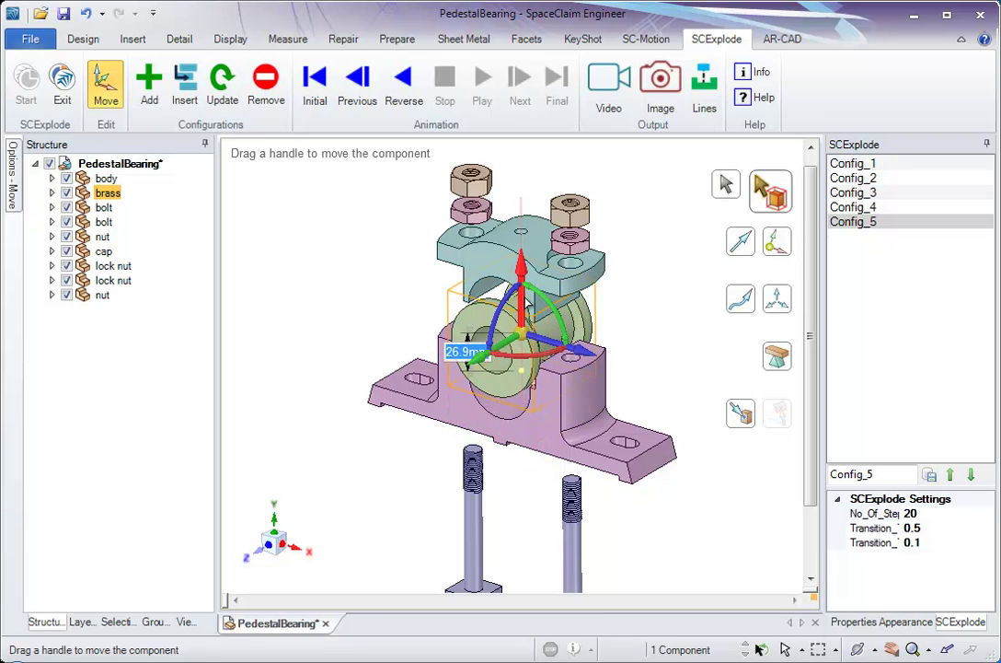
pyautogui.click(145, 81)
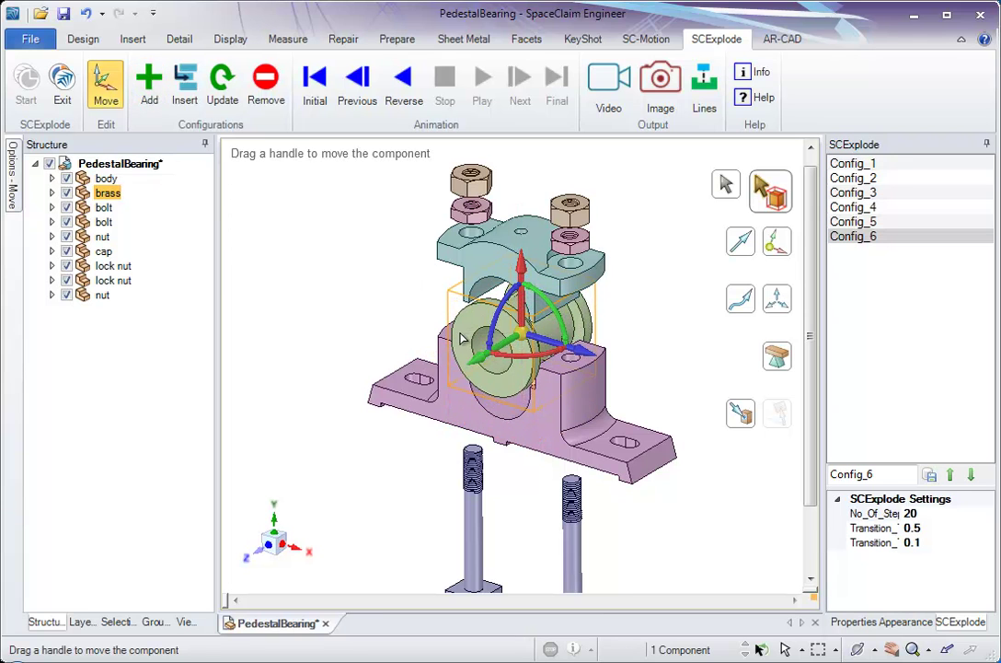
# Step: Slide the brass bushing about 169 mm backward along its bore axis and add the position as a new configuration
pyautogui.moveTo(480, 364); pyautogui.dragTo(654, 261)
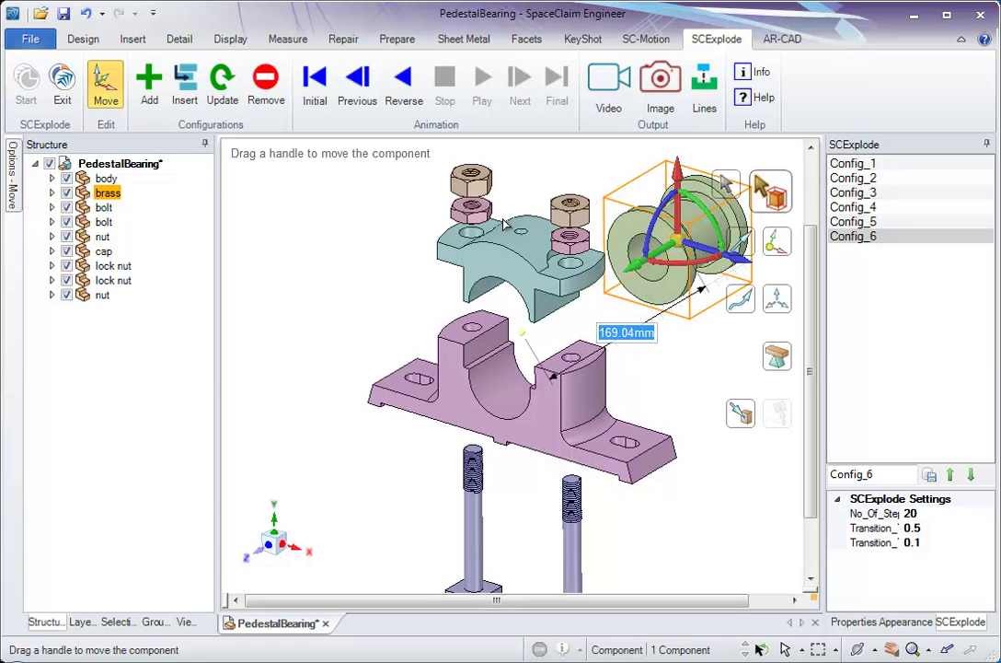
pyautogui.click(148, 90)
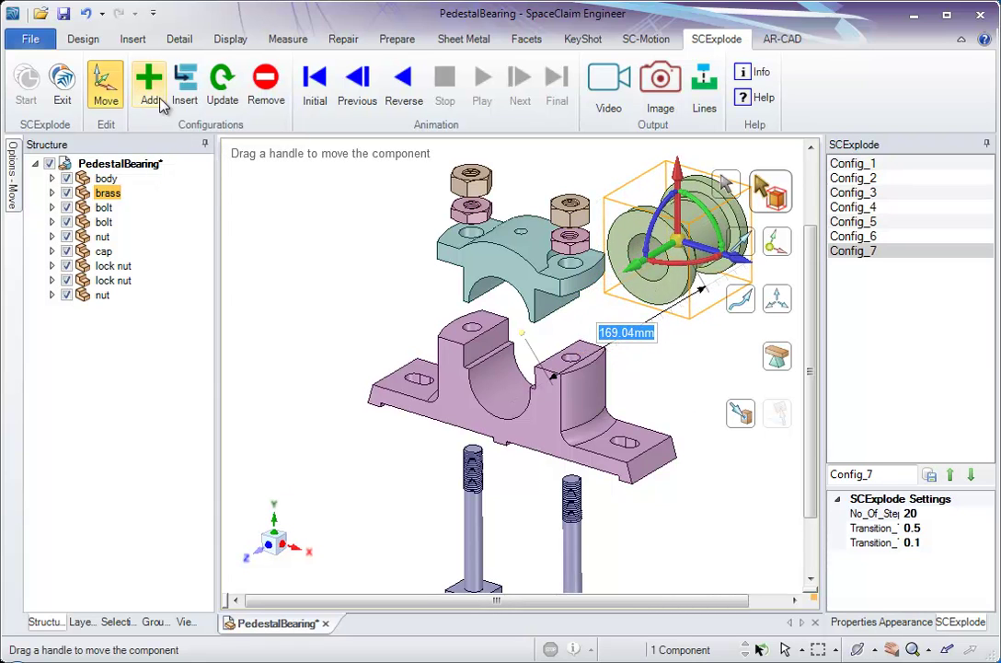
pyautogui.click(253, 218)
# Step: Review several of the stored explode configurations in the model, ending on Config_1
pyautogui.click(870, 164)
pyautogui.click(867, 177)
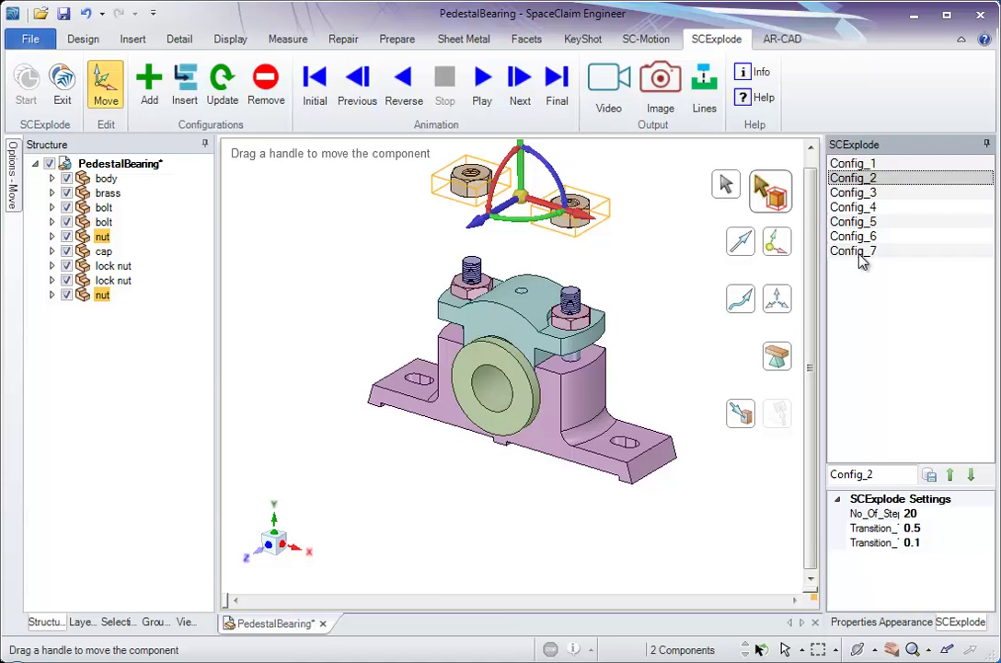
pyautogui.click(863, 249)
pyautogui.click(861, 236)
pyautogui.click(858, 222)
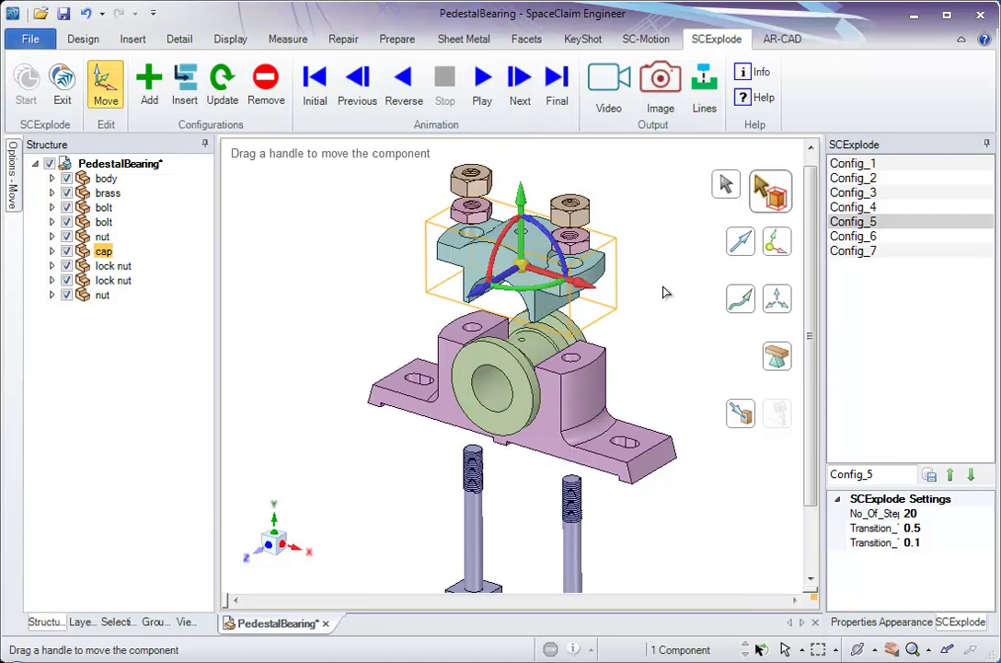
pyautogui.click(882, 164)
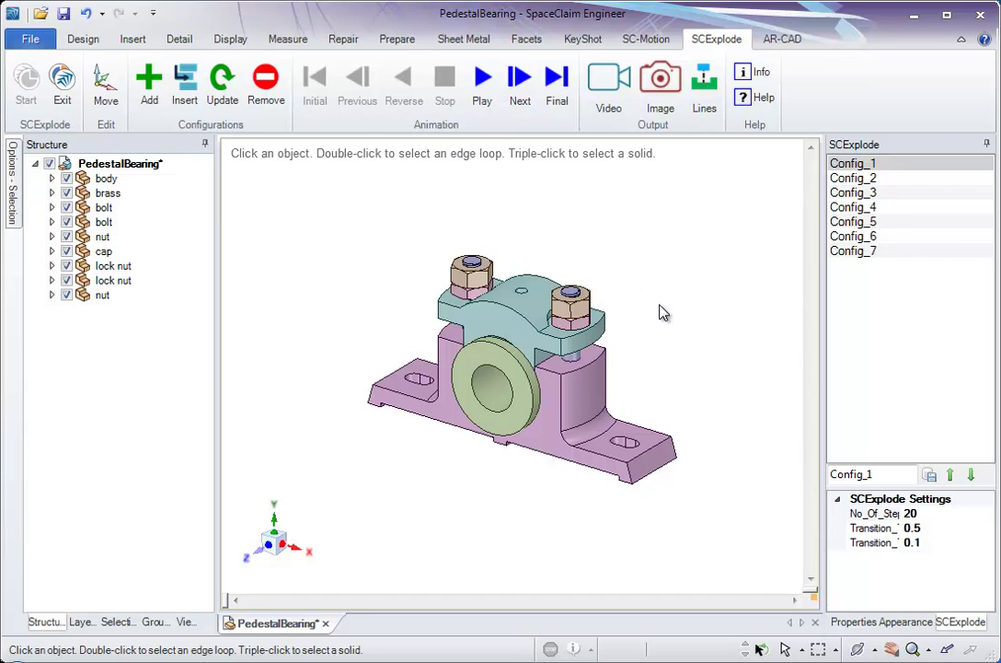
# Step: Play the explode animation forward and in reverse, and widen the settings' name column to read the full parameter names
pyautogui.click(485, 92)
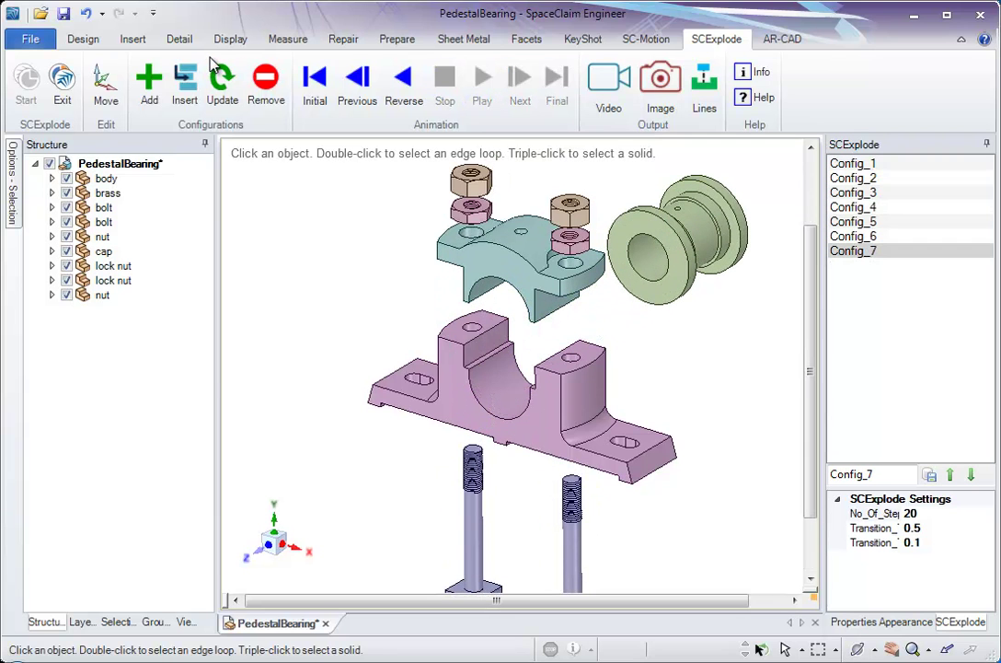
pyautogui.click(396, 83)
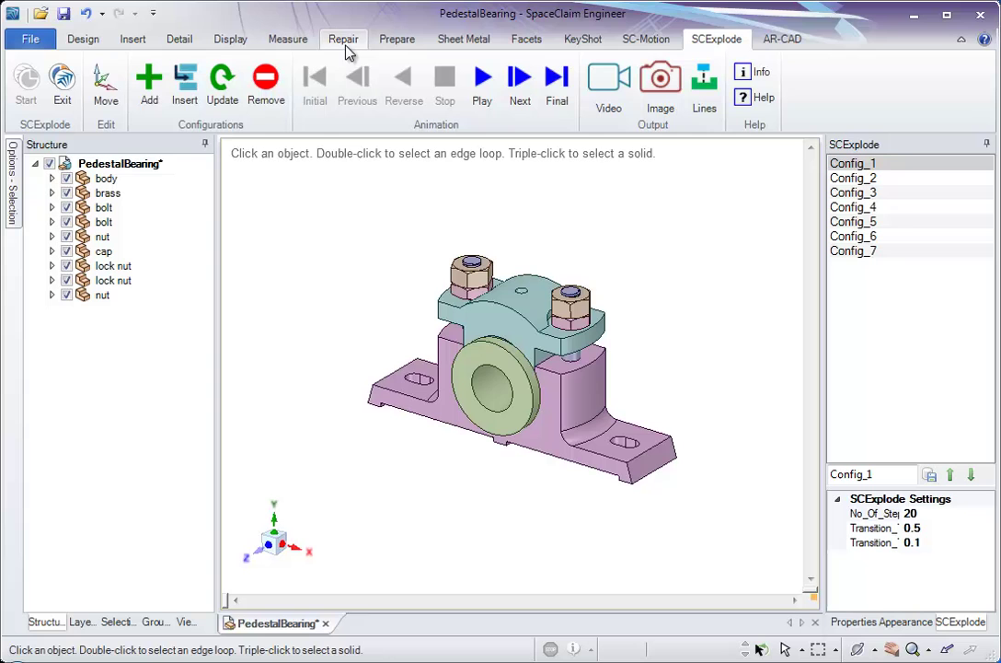
pyautogui.moveTo(901, 513); pyautogui.dragTo(951, 513)
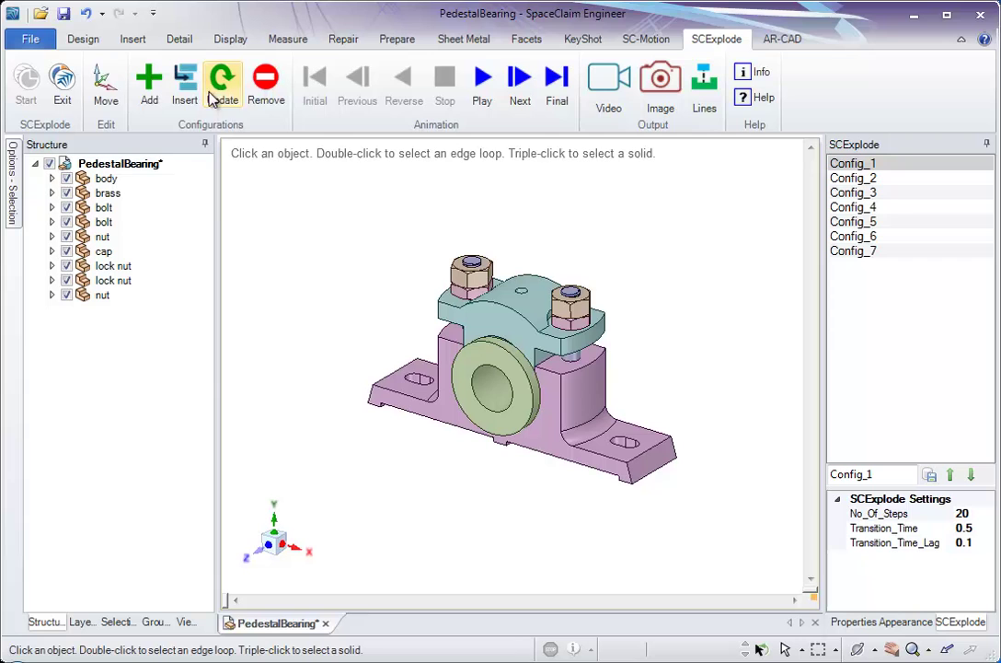
# Step: Raise both top nuts in Config_2 about 13 mm further along Y and update that configuration
pyautogui.click(873, 179)
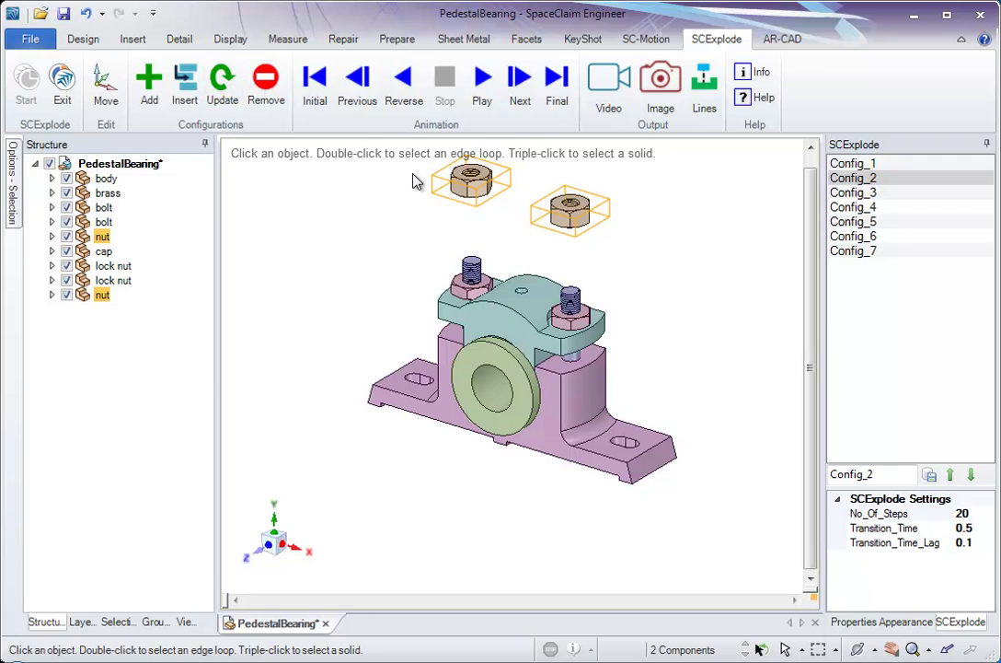
pyautogui.click(105, 87)
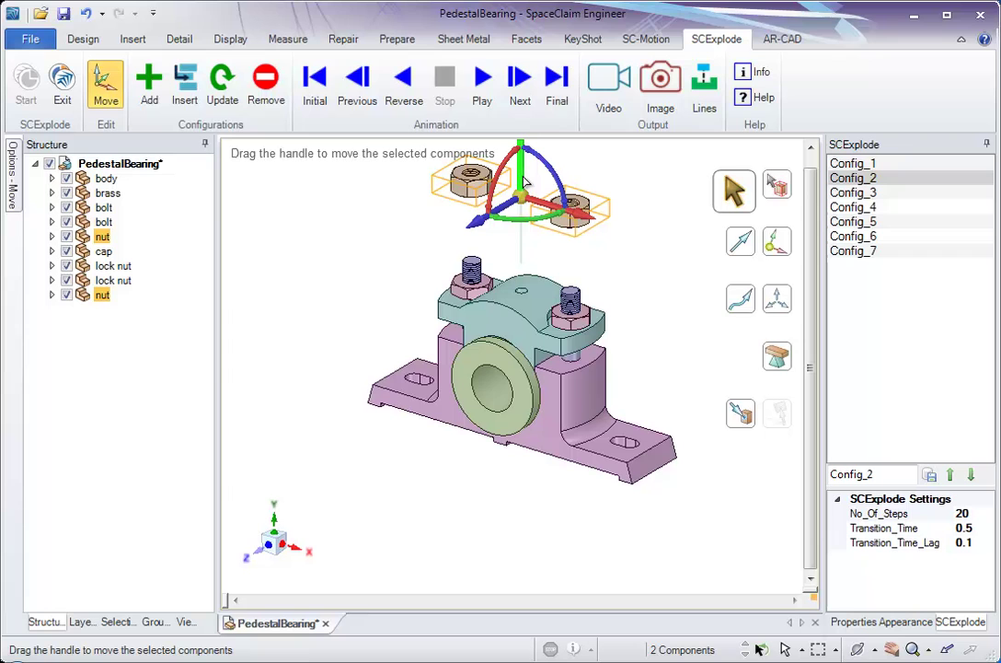
pyautogui.moveTo(527, 179); pyautogui.dragTo(528, 154)
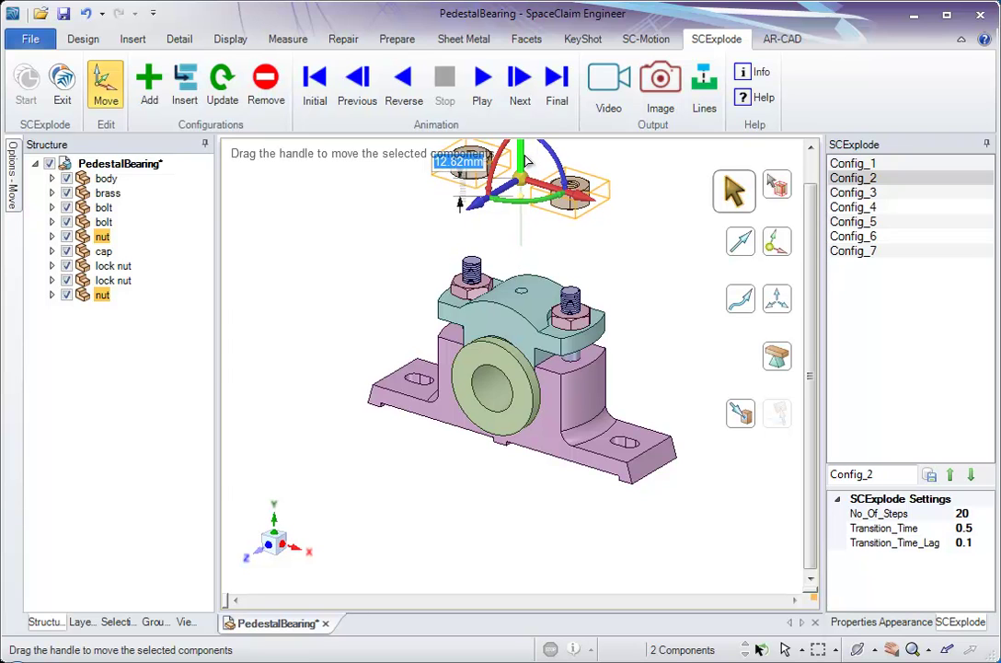
pyautogui.click(222, 88)
pyautogui.click(290, 230)
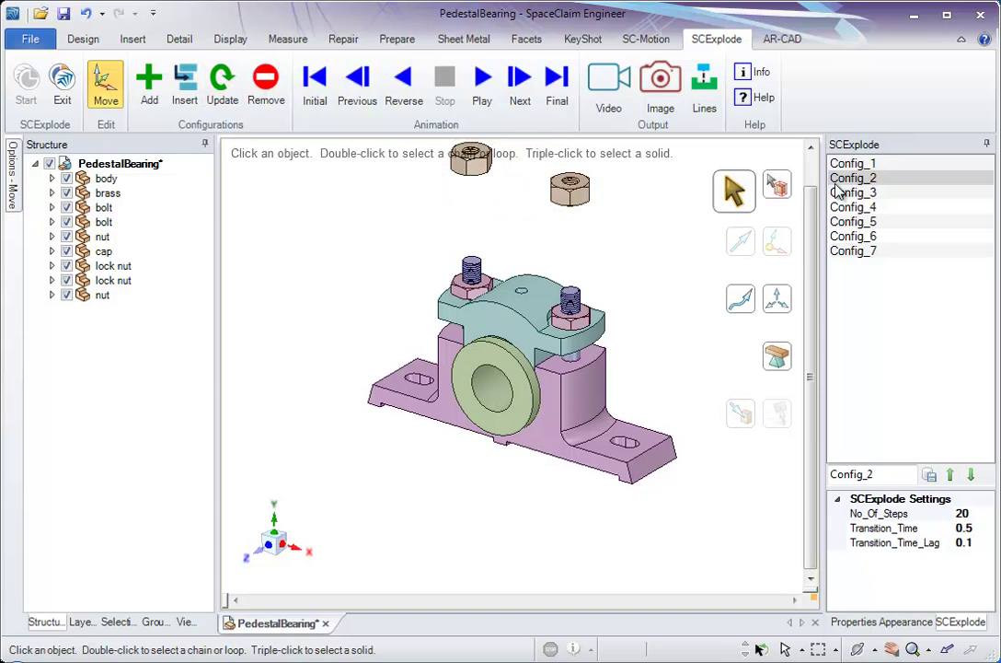
# Step: Review the stored explode configurations Config_1 through Config_4 in the model, ending on Config_1 with no parts selected
pyautogui.click(861, 163)
pyautogui.click(860, 180)
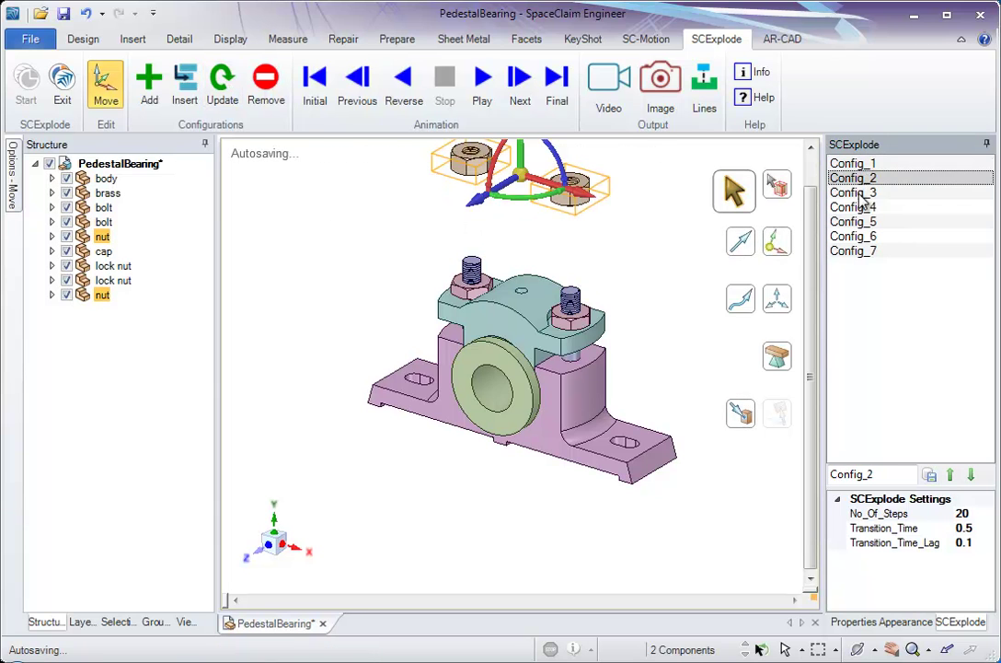
pyautogui.click(856, 193)
pyautogui.click(856, 207)
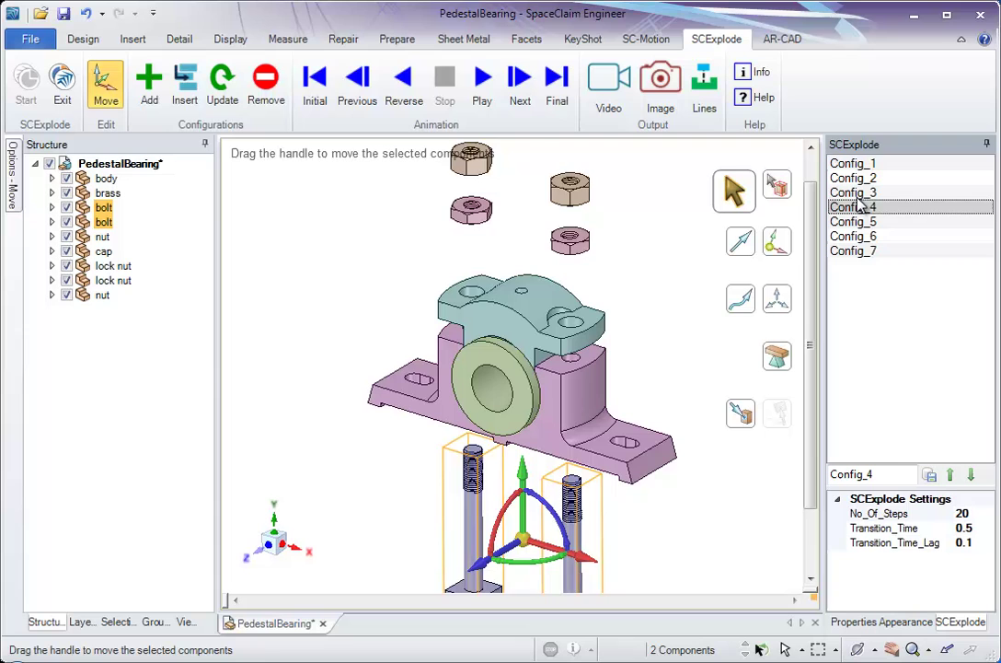
pyautogui.click(856, 193)
pyautogui.click(856, 178)
pyautogui.click(856, 163)
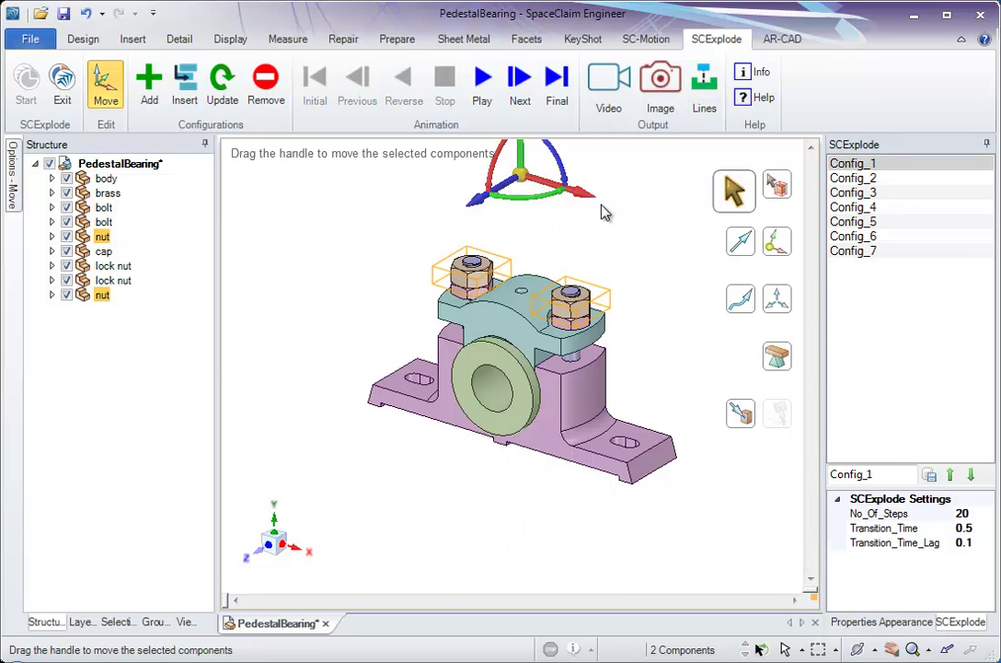
pyautogui.click(640, 217)
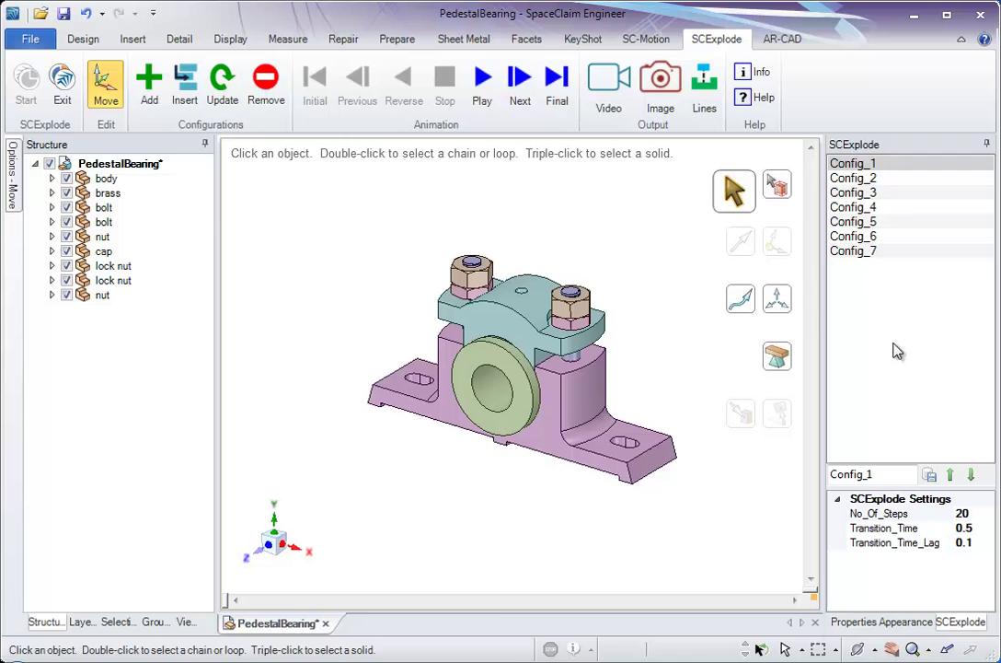
# Step: From Config_1, review the video recording options, trying Cinepak Codec as the codec, and leave without recording
pyautogui.click(862, 251)
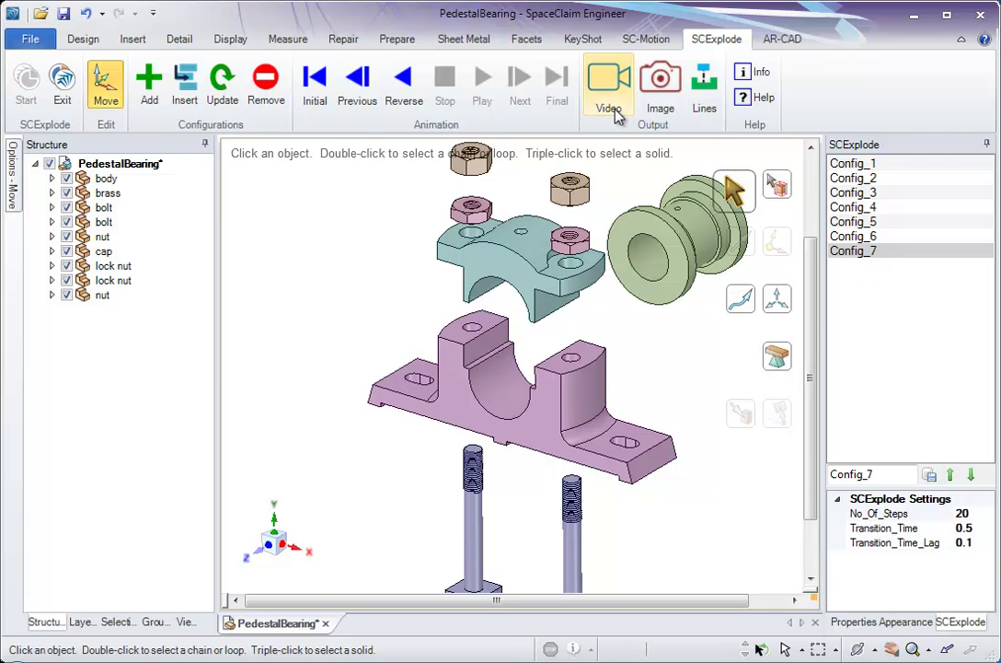
pyautogui.click(874, 164)
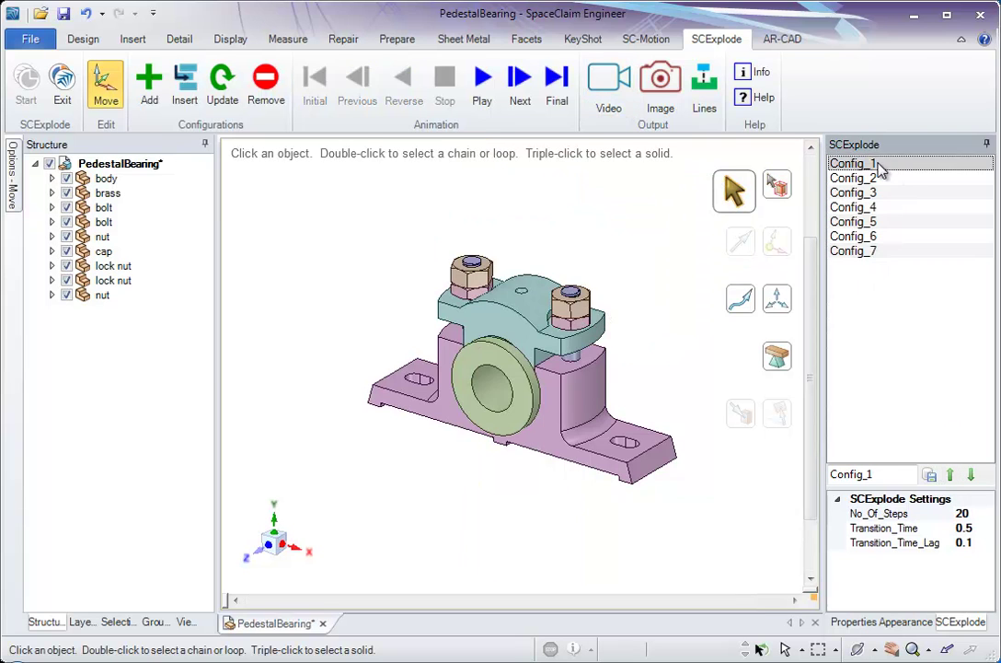
pyautogui.click(625, 107)
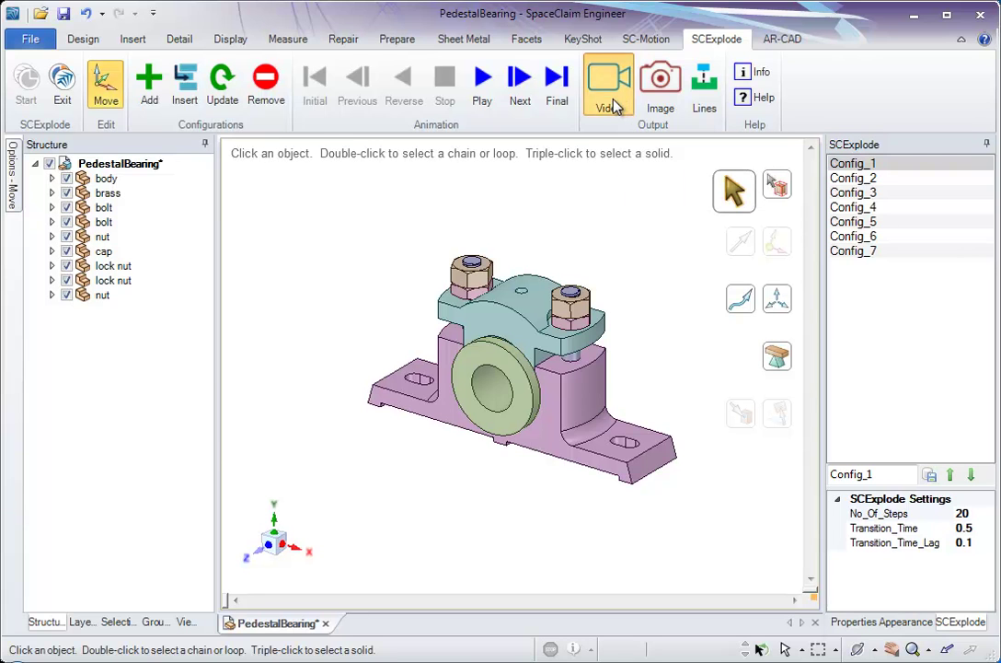
pyautogui.moveTo(166, 127); pyautogui.dragTo(57, 139)
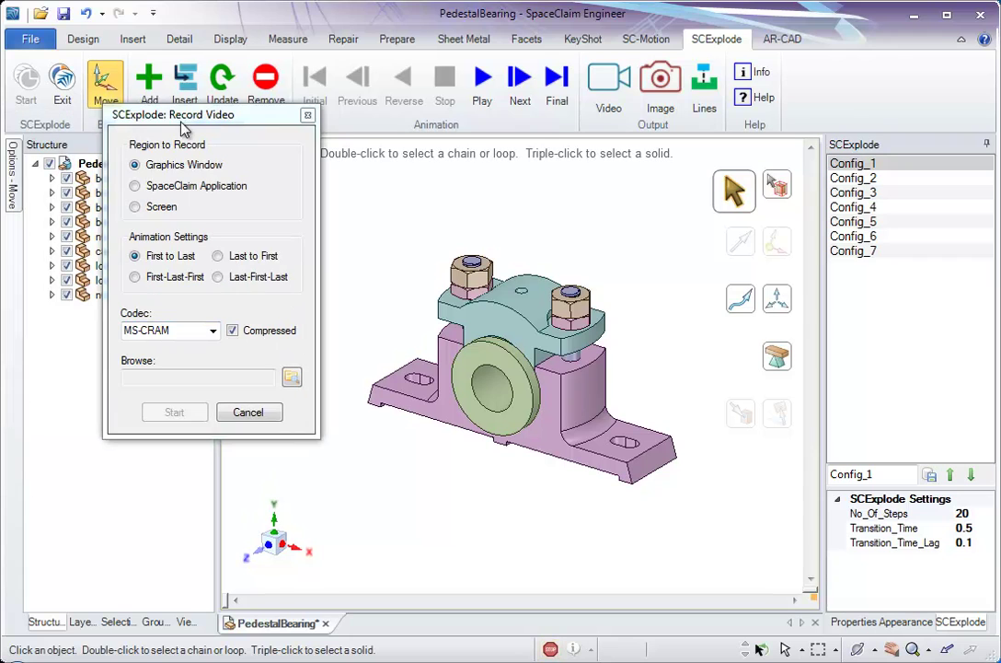
pyautogui.moveTo(184, 116); pyautogui.dragTo(84, 161)
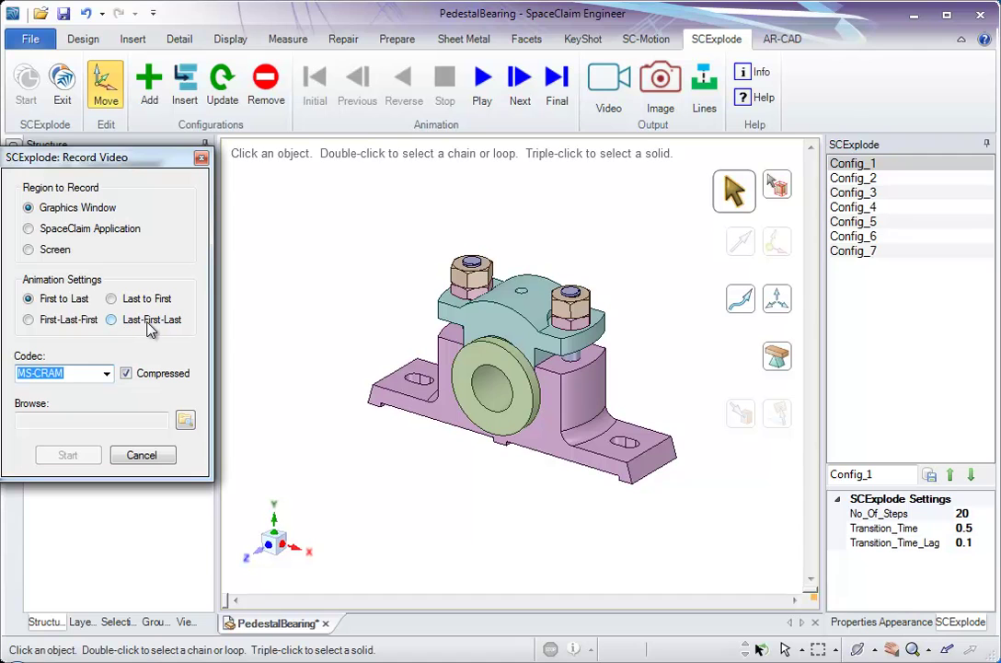
pyautogui.click(107, 373)
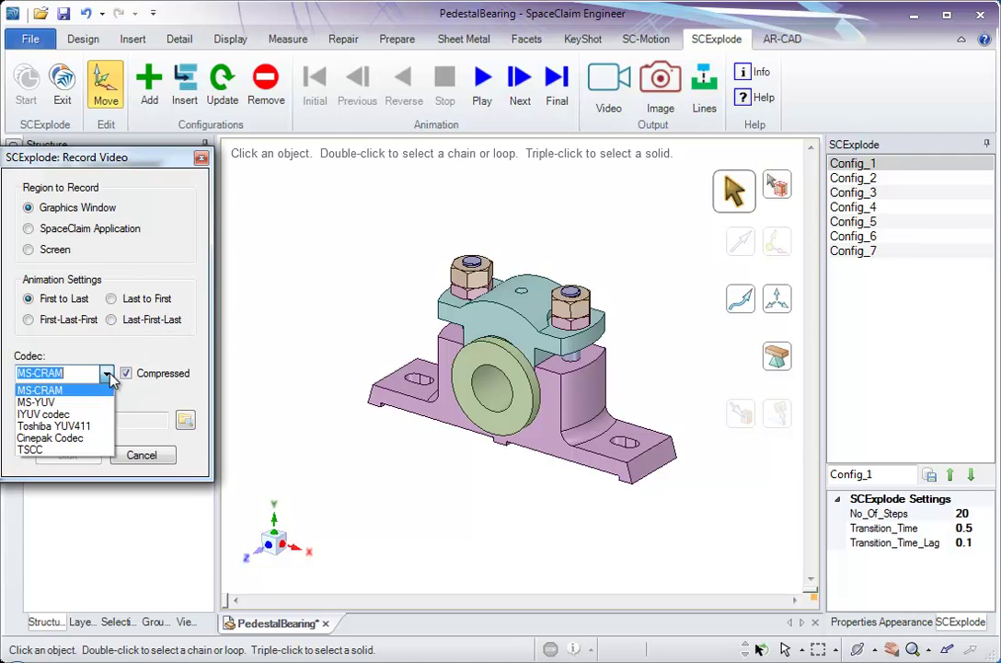
pyautogui.click(81, 439)
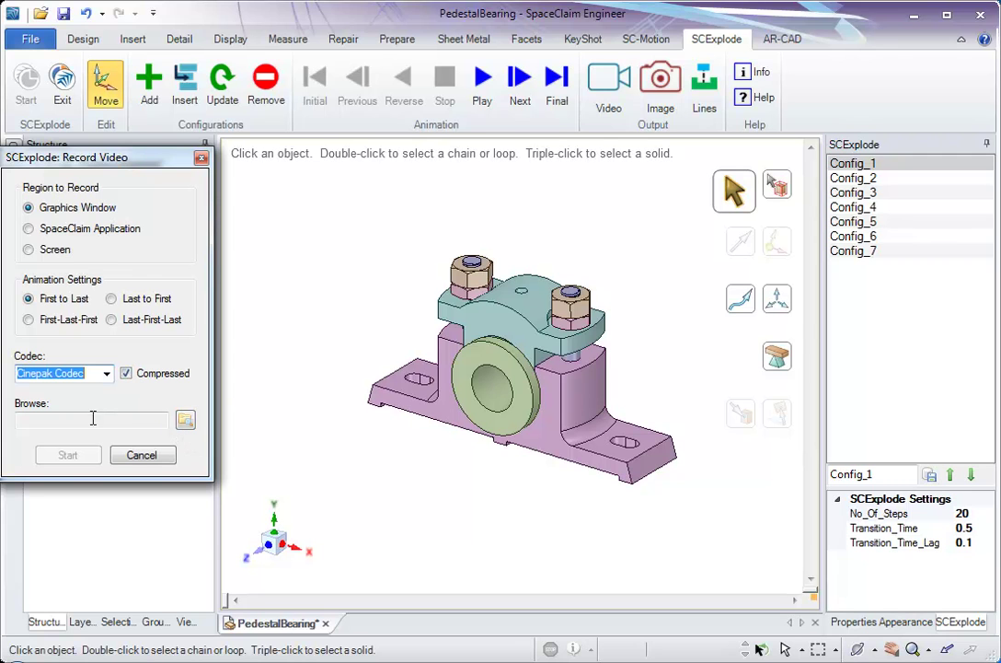
pyautogui.click(140, 454)
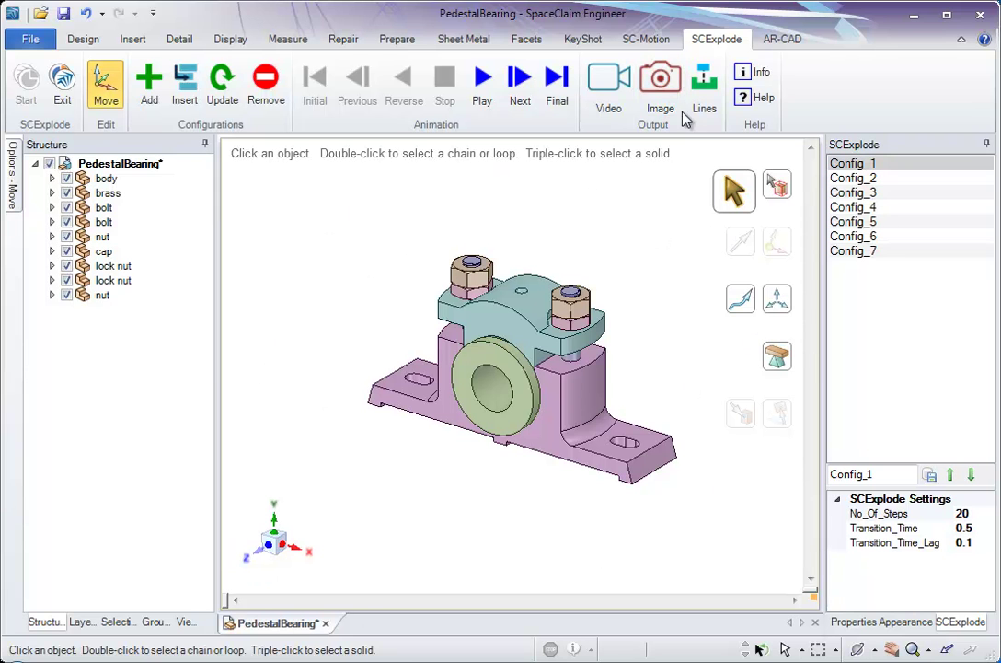
# Step: Review the file type choices for saving a screenshot of the model, and leave without saving
pyautogui.click(661, 93)
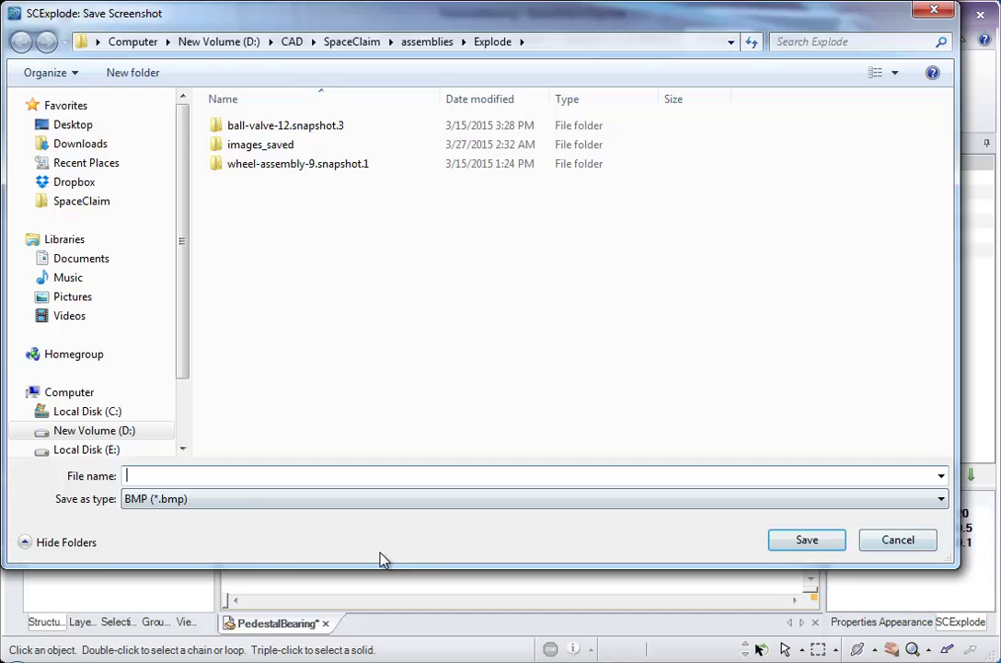
pyautogui.click(254, 500)
pyautogui.click(234, 515)
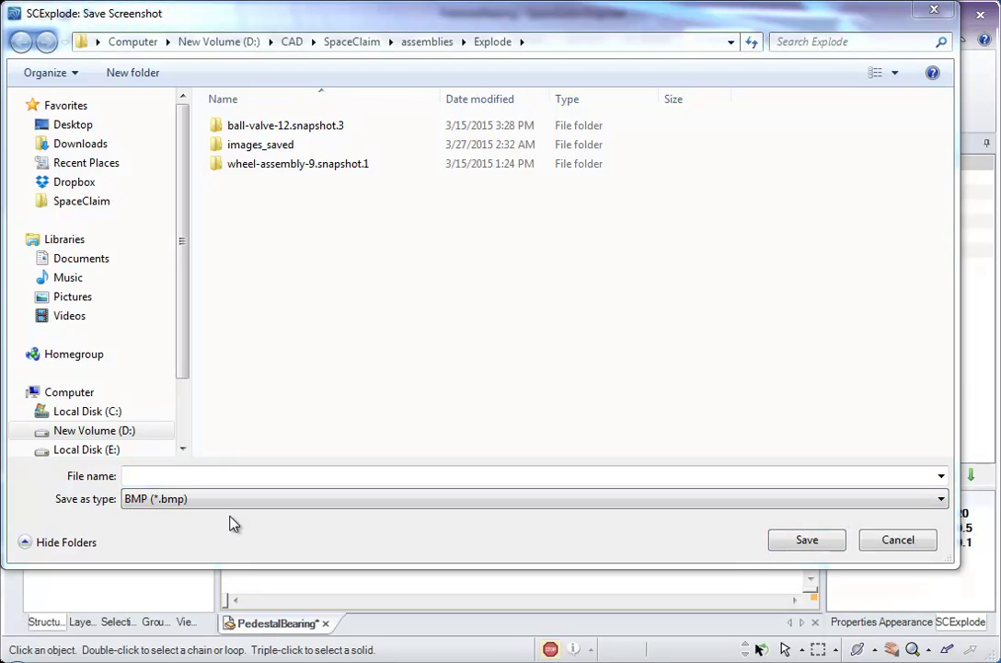
pyautogui.click(232, 504)
pyautogui.click(870, 517)
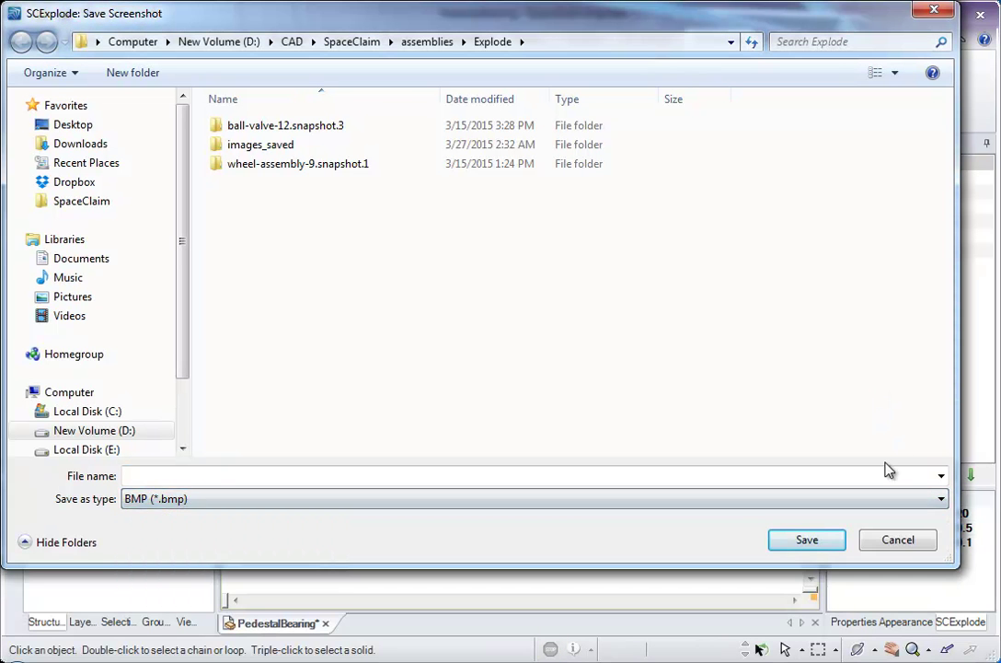
pyautogui.click(898, 540)
# Step: Activate Config_7 and generate explode lines between the separated parts
pyautogui.click(853, 250)
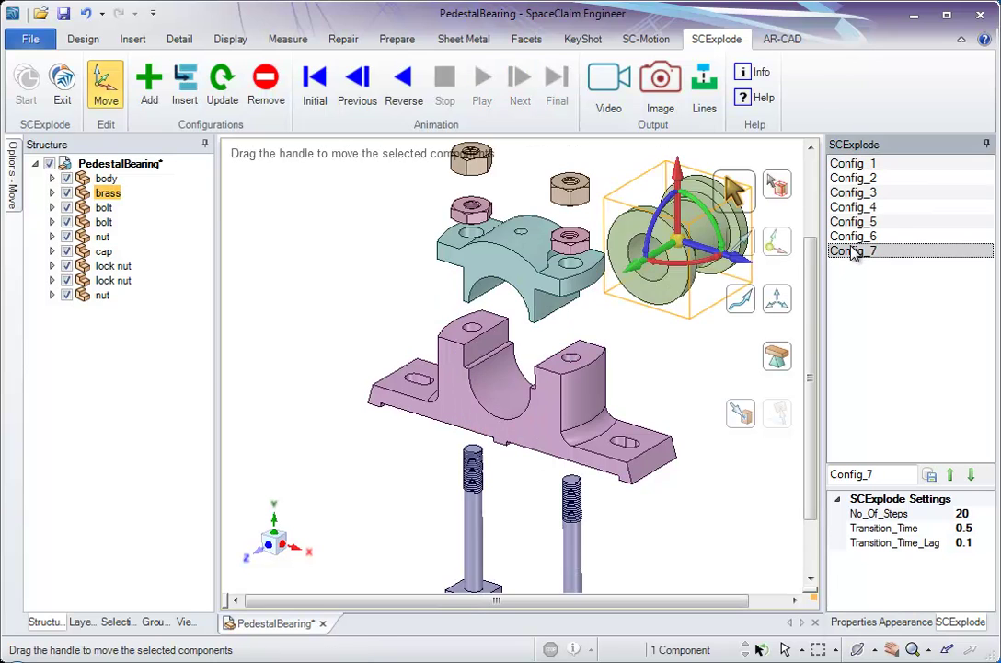
pyautogui.click(341, 278)
pyautogui.scroll(-2, 343, 276)
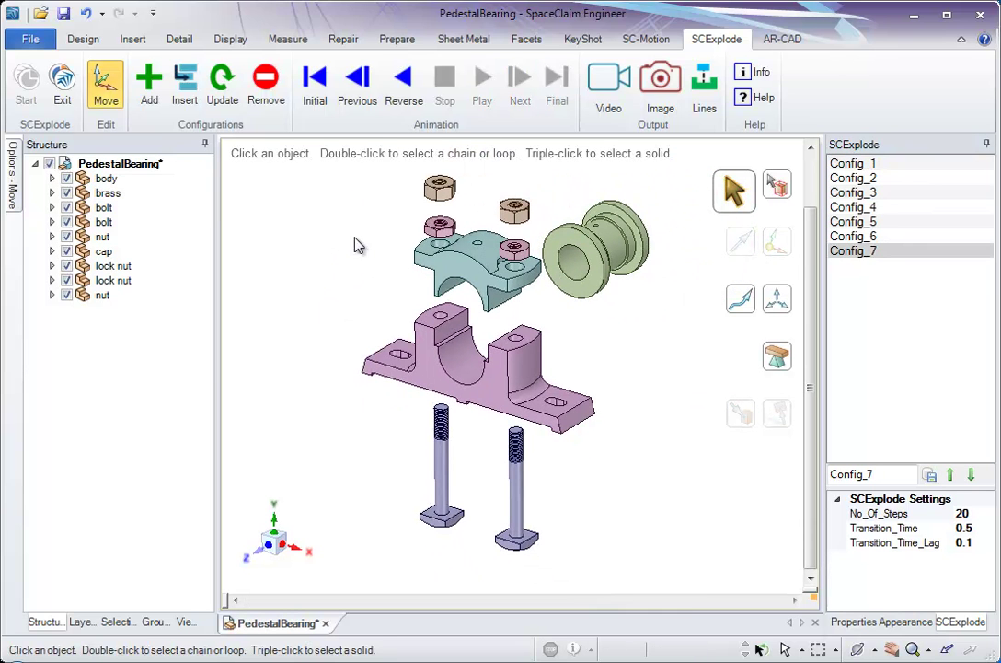
pyautogui.keyDown('shift'); pyautogui.moveTo(342, 257); pyautogui.dragTo(356, 268, button='middle'); pyautogui.keyUp('shift')
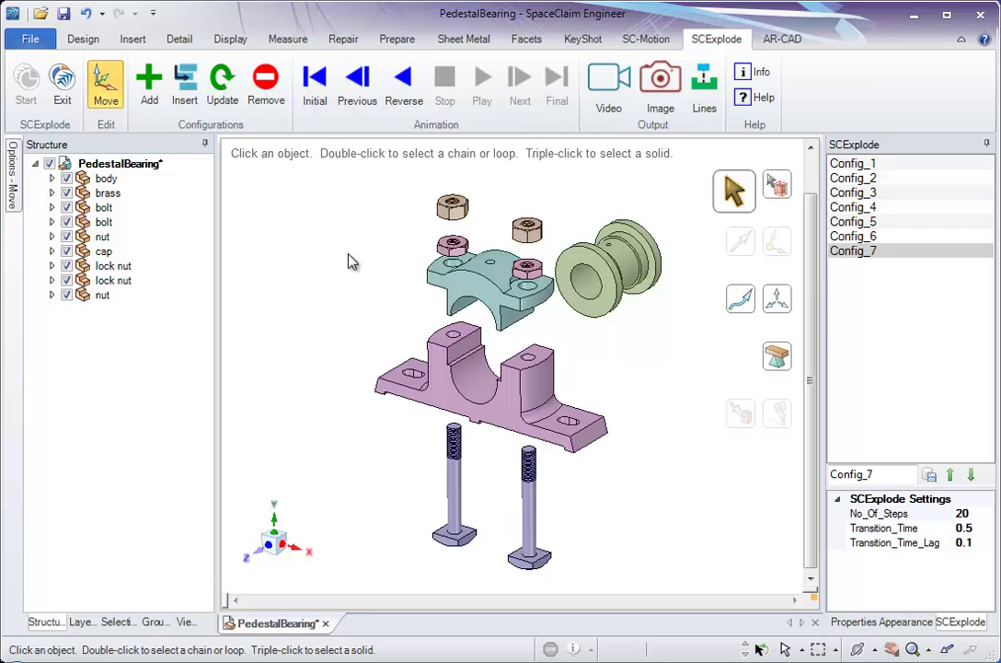
pyautogui.click(708, 108)
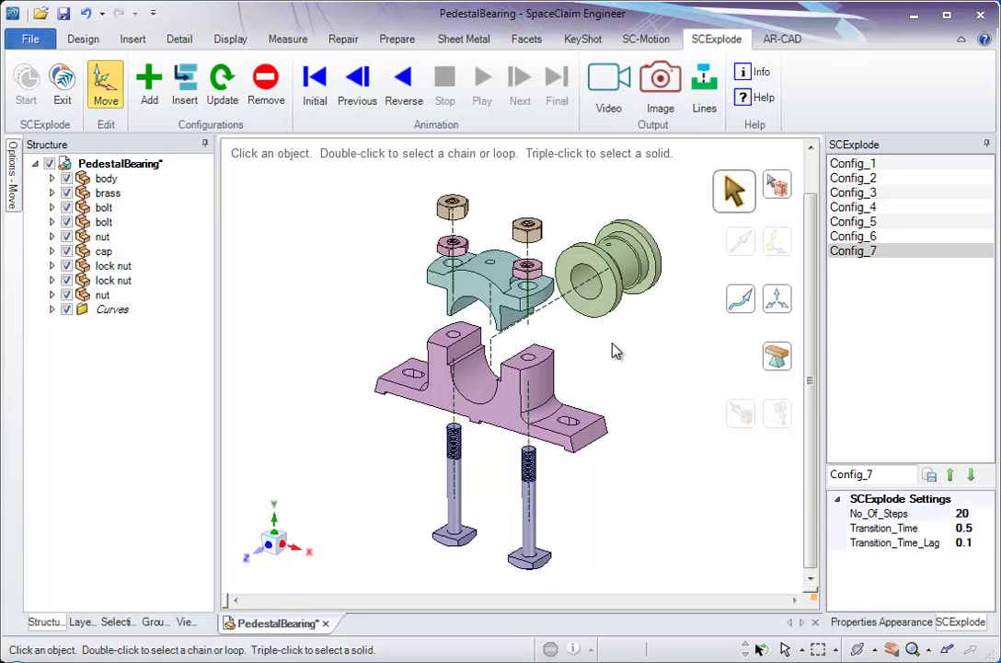
pyautogui.moveTo(615, 351); pyautogui.dragTo(623, 315, button='middle')
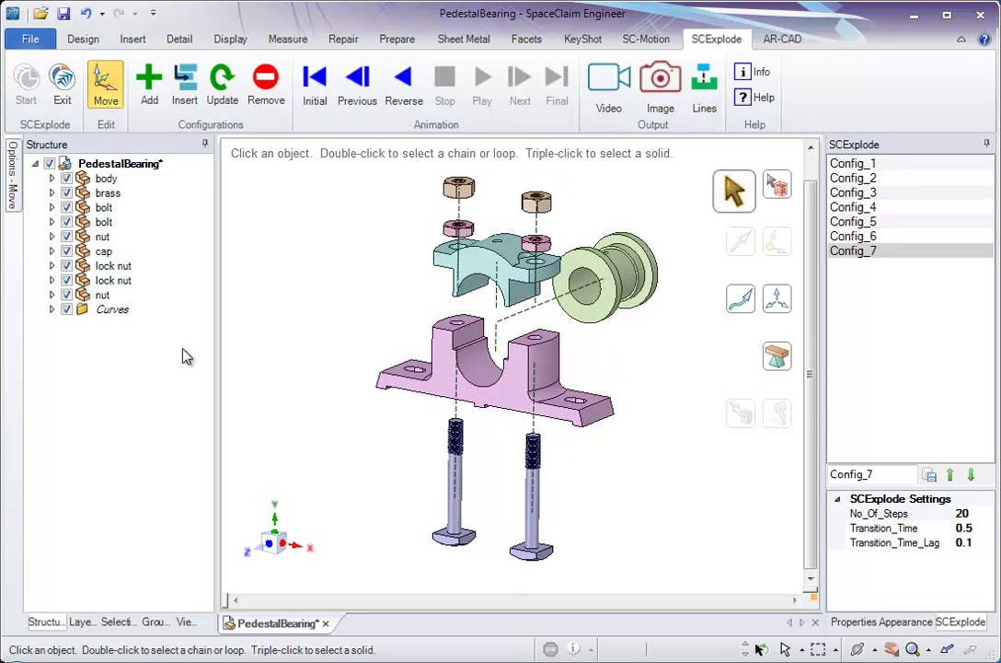
# Step: Hide the exploded lines in the Curves folder and delete the whole folder
pyautogui.click(52, 309)
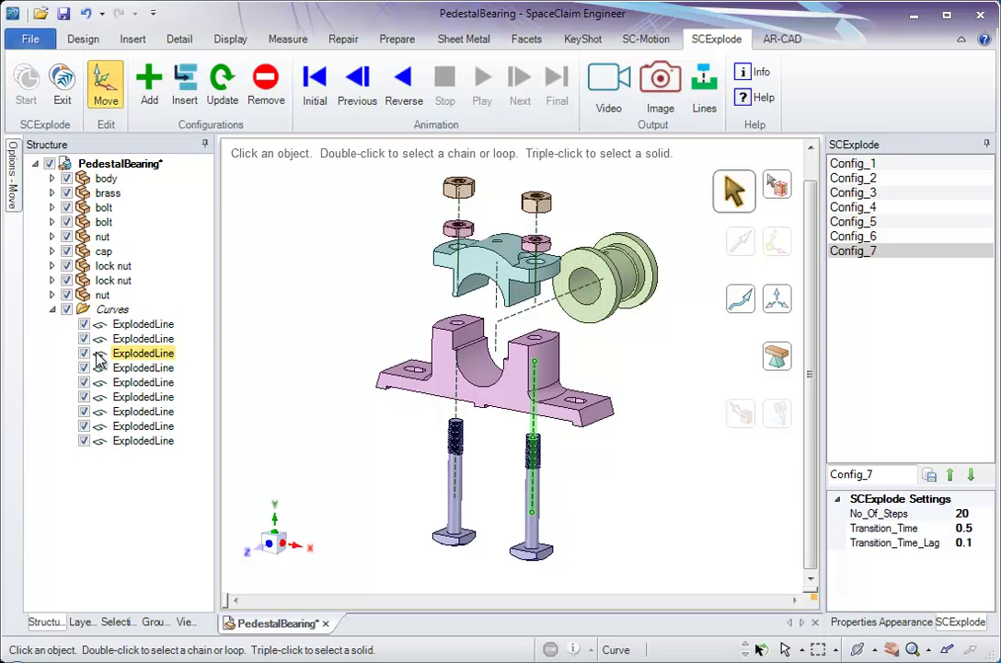
pyautogui.click(84, 324)
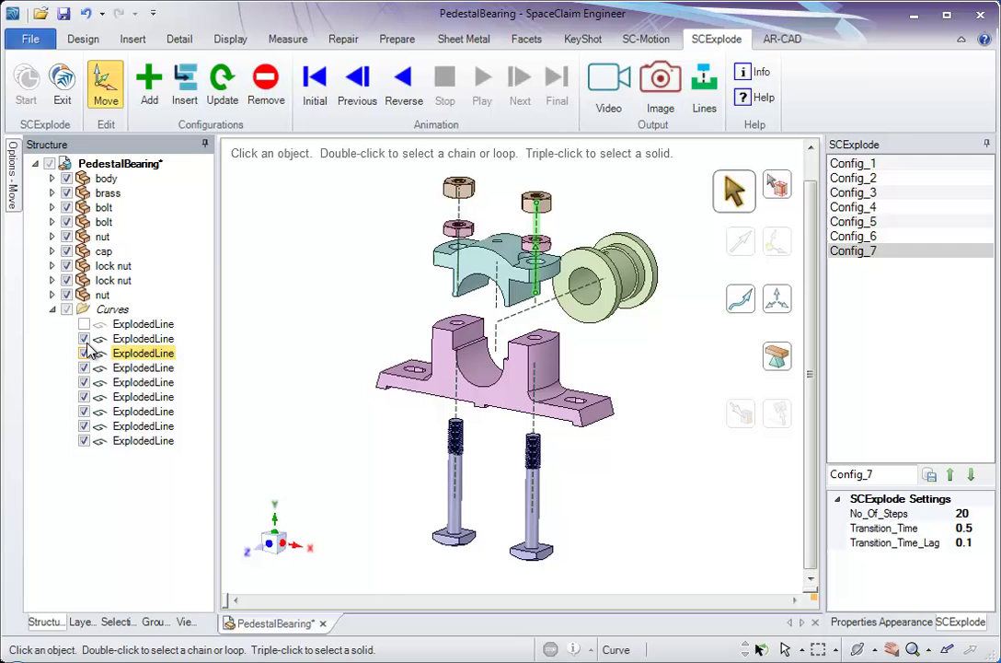
pyautogui.click(67, 309)
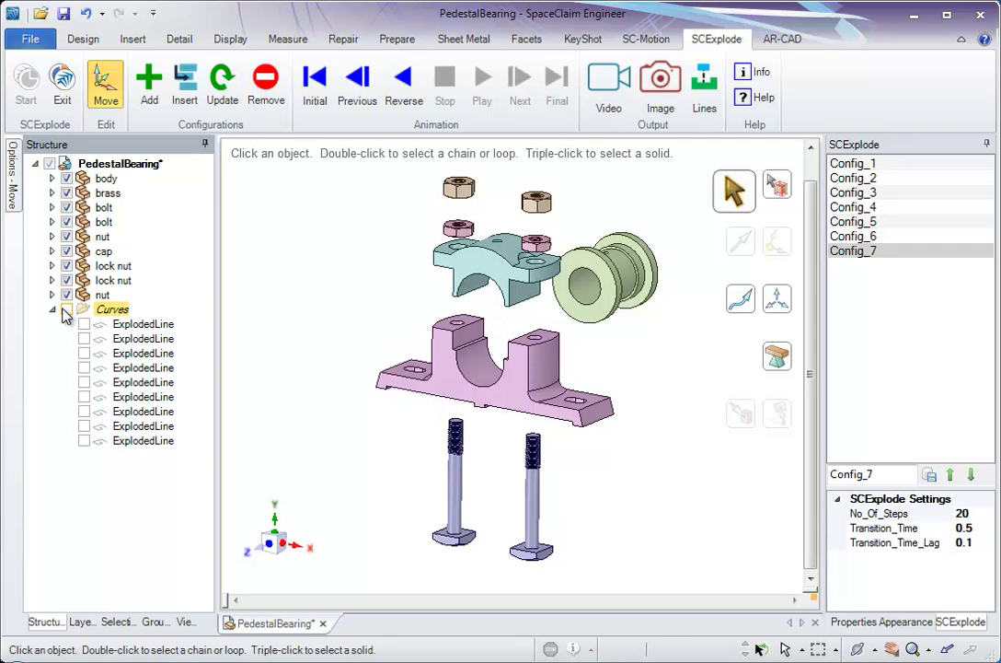
pyautogui.click(112, 311)
pyautogui.press('Delete')
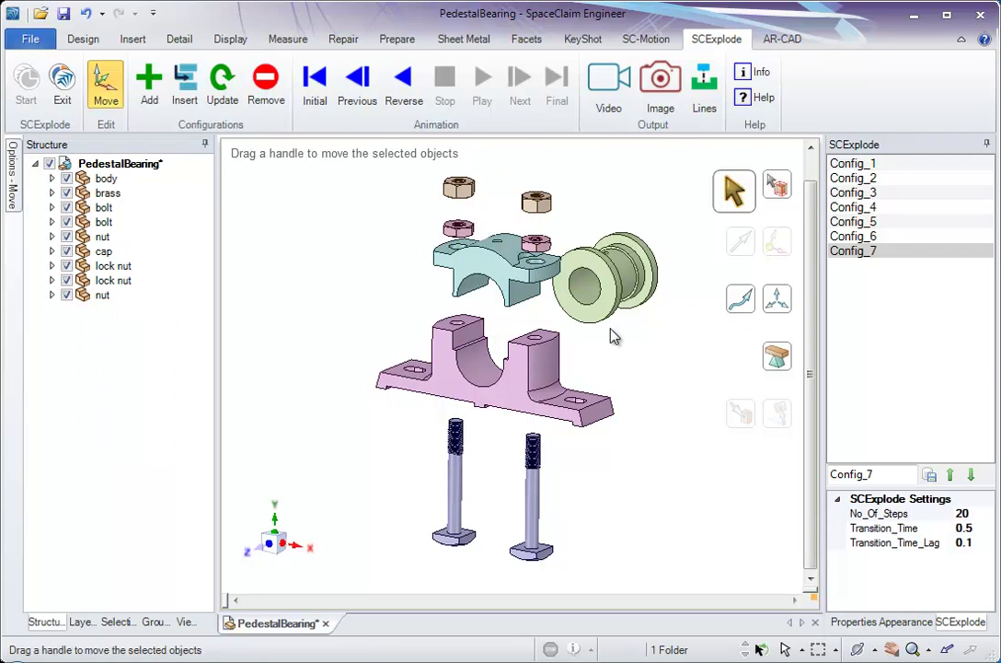
# Step: Generate the explode lines for the fully exploded assembly again
pyautogui.click(704, 99)
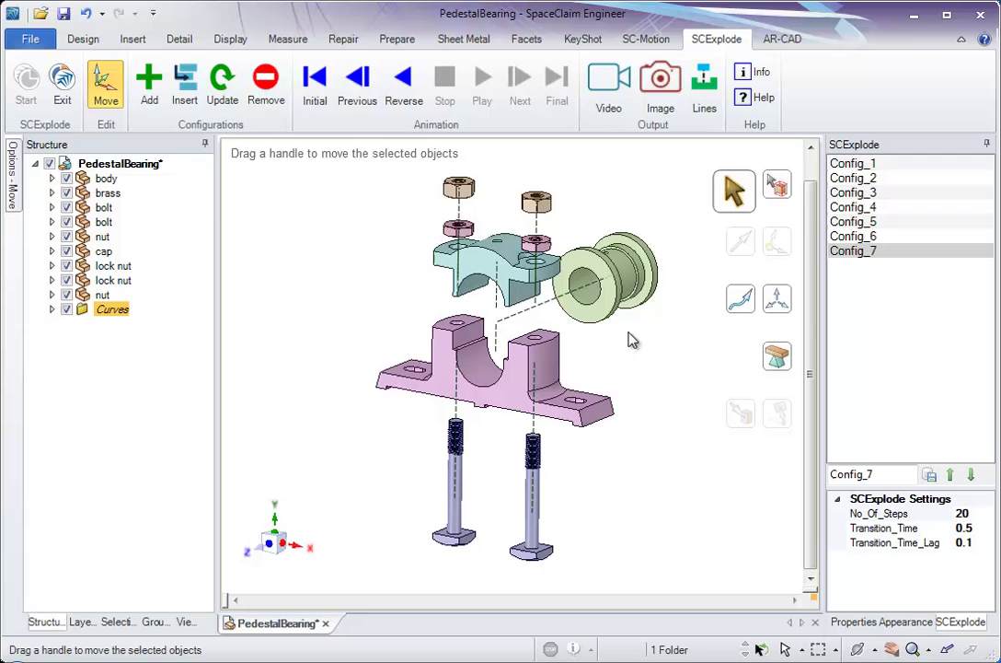
pyautogui.moveTo(673, 320)
pyautogui.keyDown('shift'); pyautogui.mouseDown(button='middle')
pyautogui.moveTo(659, 342)
pyautogui.moveTo(670, 322)
pyautogui.mouseUp(button='middle'); pyautogui.keyUp('shift')
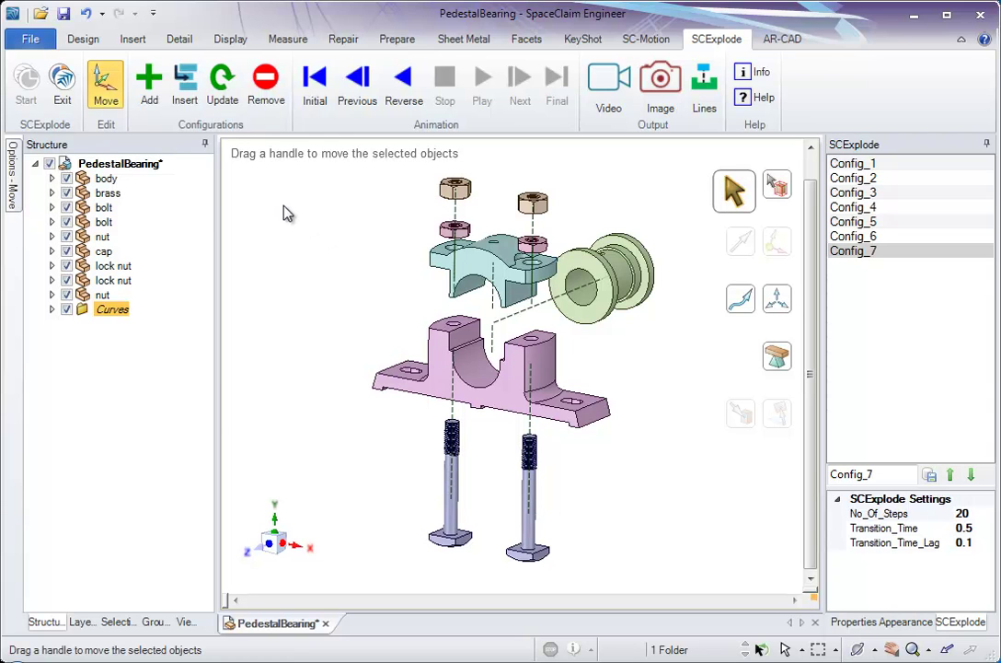
# Step: Create a new drawing sheet of the pedestal bearing assembly
pyautogui.click(46, 41)
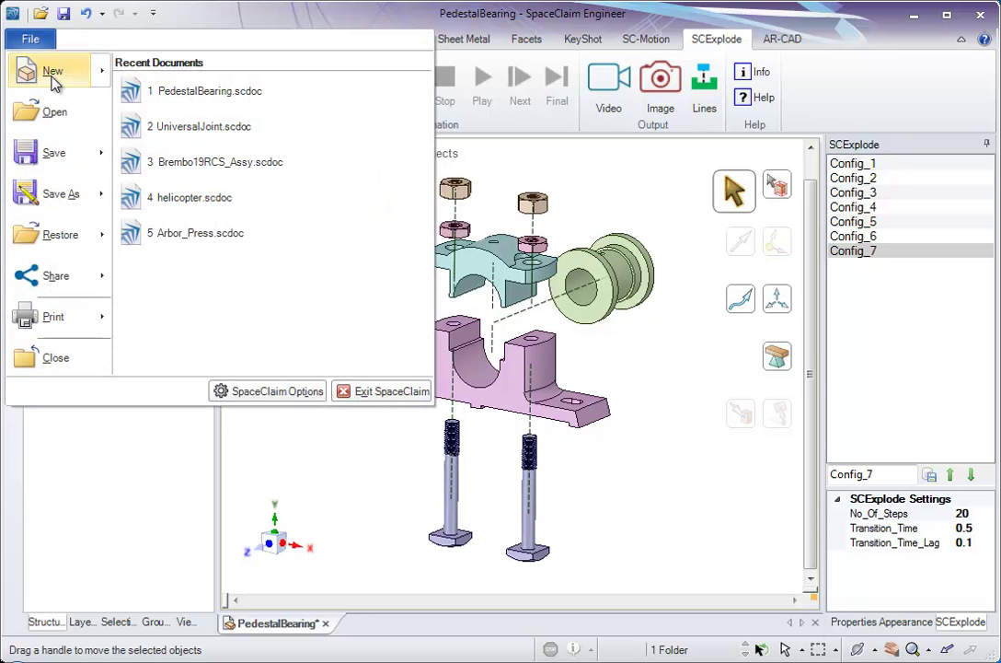
pyautogui.moveTo(48, 72)
pyautogui.click(196, 134)
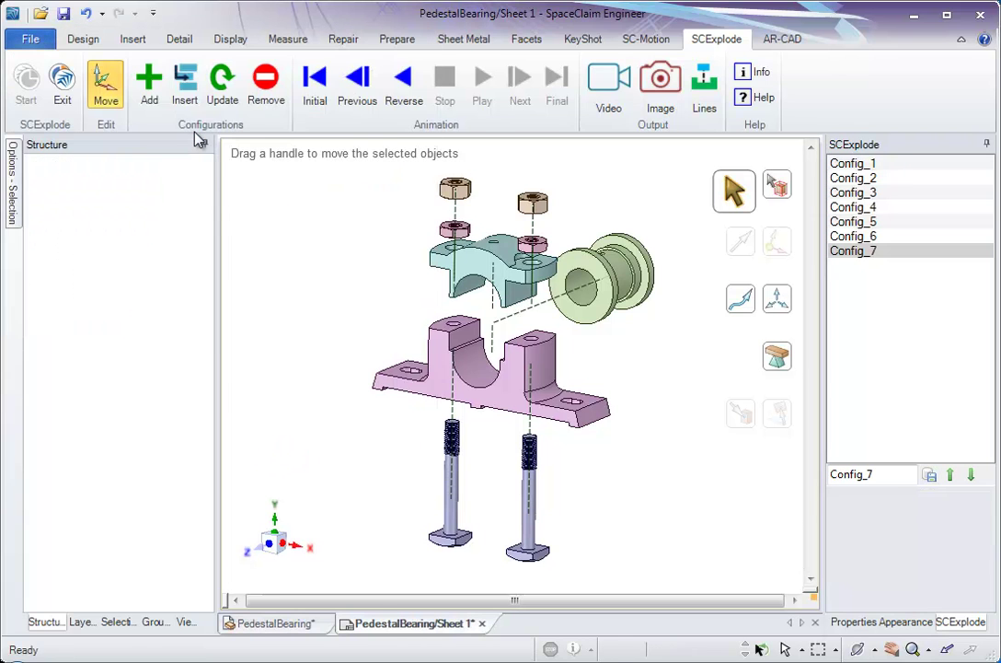
pyautogui.moveTo(532, 359)
pyautogui.keyDown('ctrl'); pyautogui.mouseDown(button='middle')
pyautogui.moveTo(533, 346)
pyautogui.moveTo(555, 426)
pyautogui.mouseUp(button='middle'); pyautogui.keyUp('ctrl')
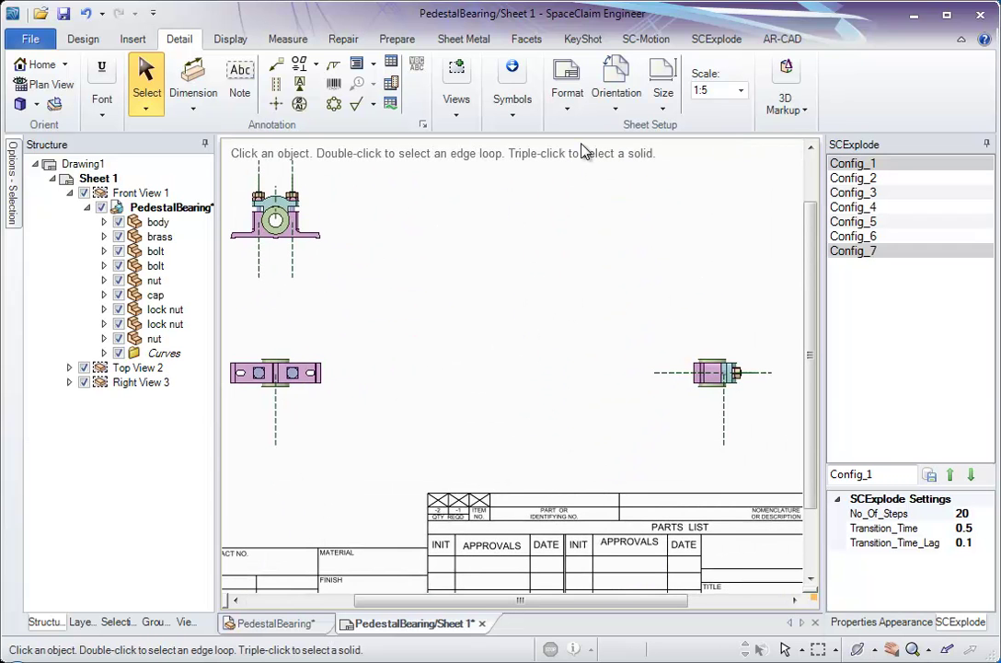
# Step: Add a general isometric view of the assembly to the upper right area of the drawing sheet
pyautogui.click(456, 101)
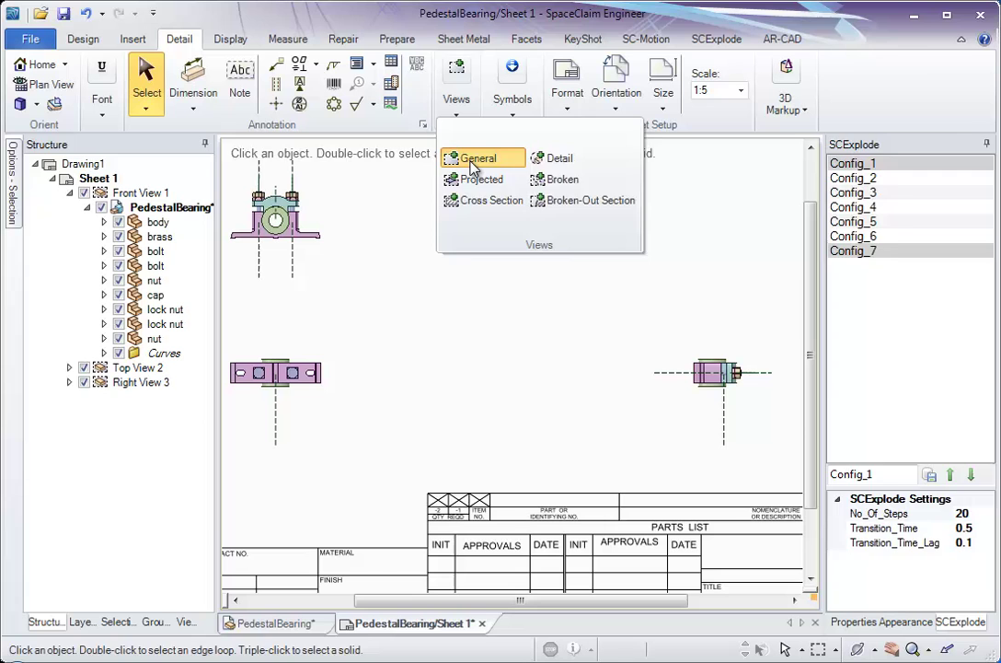
pyautogui.click(474, 159)
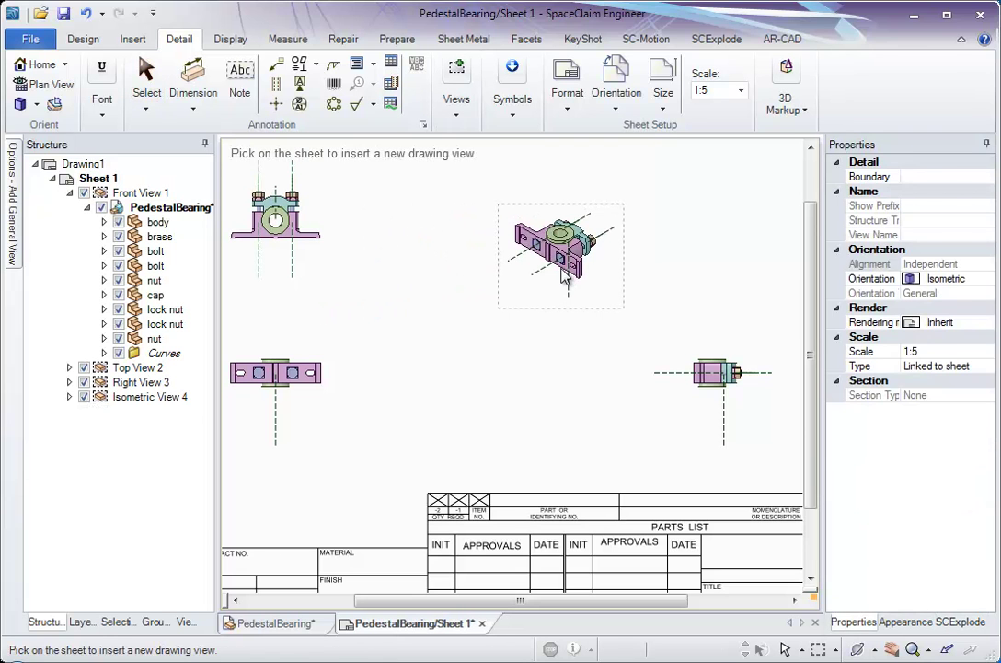
pyautogui.click(564, 277)
pyautogui.click(459, 378)
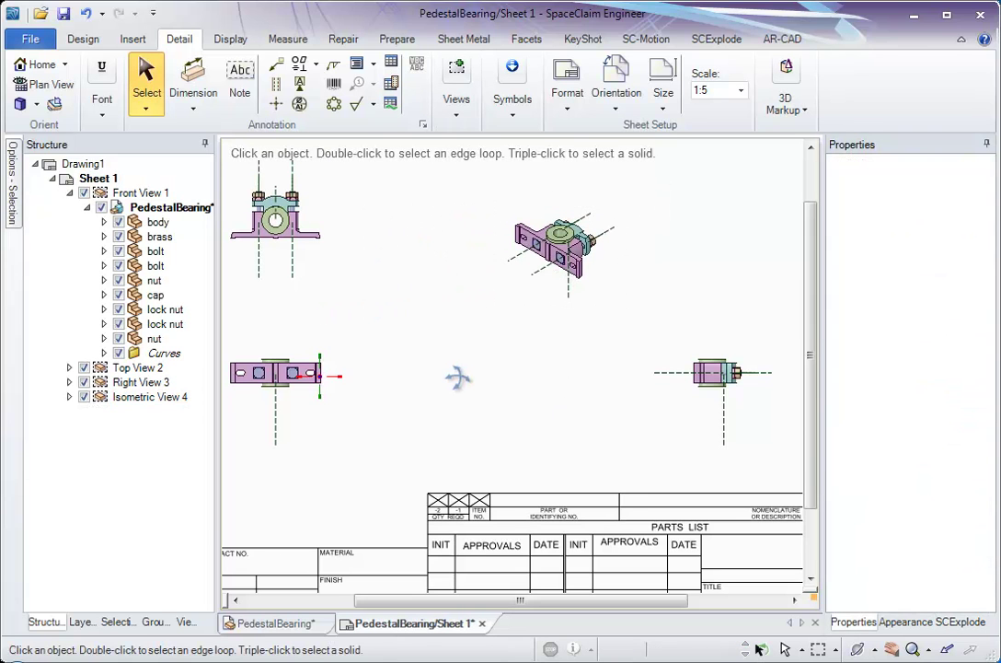
pyautogui.moveTo(458, 378)
pyautogui.mouseDown(button='middle')
pyautogui.moveTo(515, 391)
pyautogui.moveTo(472, 373)
pyautogui.moveTo(480, 365)
pyautogui.mouseUp(button='middle')
# Step: Play the explode animation in the drawing sheet's views from Config_1 to Config_7
pyautogui.click(956, 621)
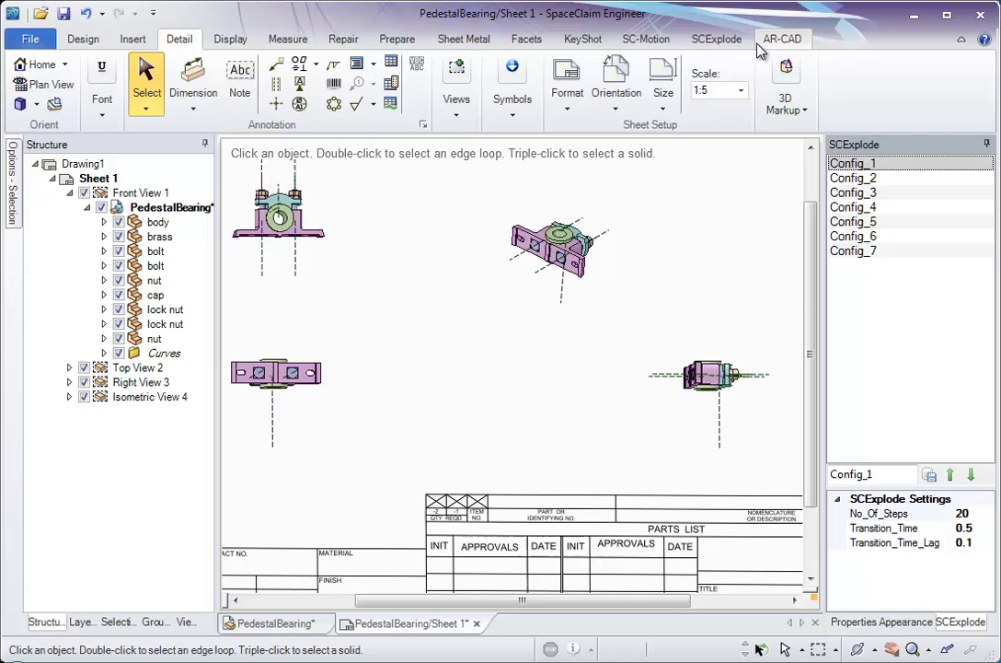
pyautogui.click(717, 38)
pyautogui.click(481, 88)
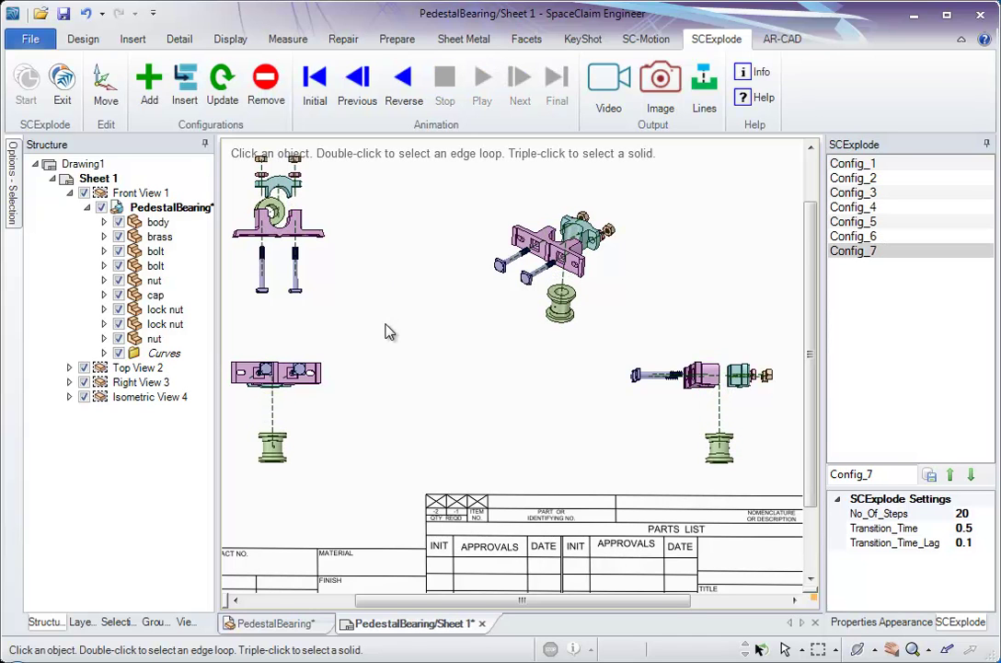
pyautogui.moveTo(386, 331)
pyautogui.keyDown('ctrl'); pyautogui.mouseDown(button='middle')
pyautogui.moveTo(394, 286)
pyautogui.moveTo(411, 369)
pyautogui.moveTo(417, 338)
pyautogui.moveTo(467, 346)
pyautogui.moveTo(461, 359)
pyautogui.mouseUp(button='middle'); pyautogui.keyUp('ctrl')
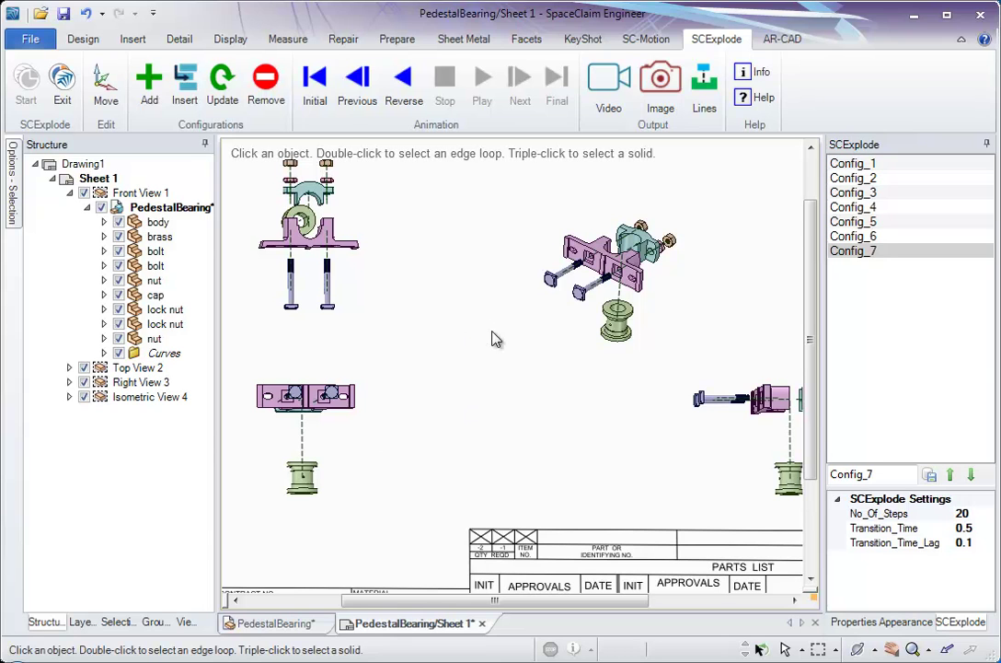
# Step: Close the drawing sheet and exit the SCExplode session of the pedestal bearing assembly
pyautogui.keyDown('ctrl'); pyautogui.scroll(-3, 459, 266); pyautogui.keyUp('ctrl')
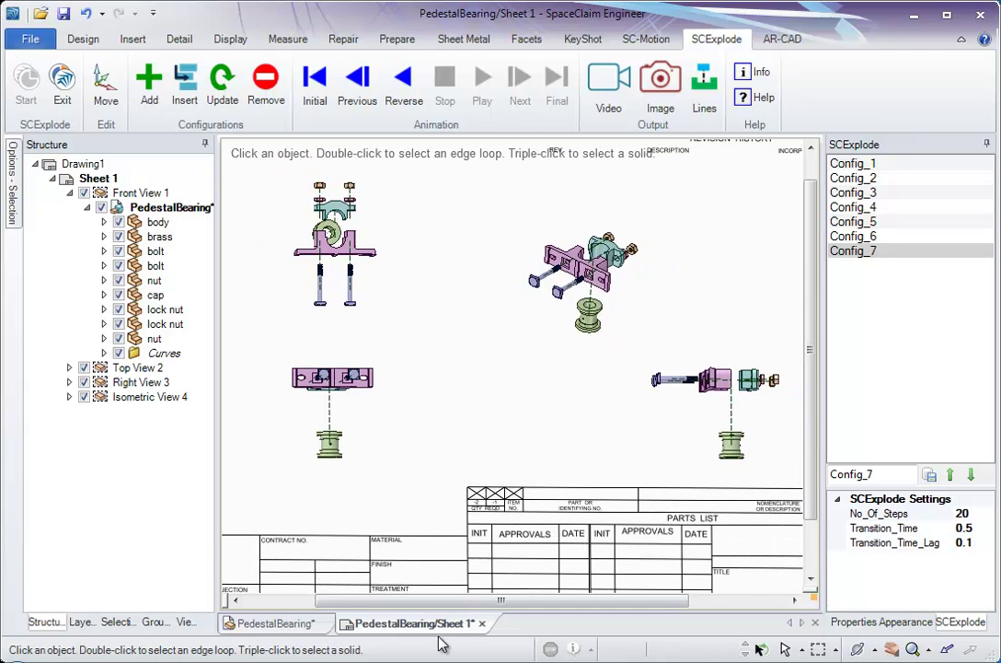
pyautogui.click(482, 625)
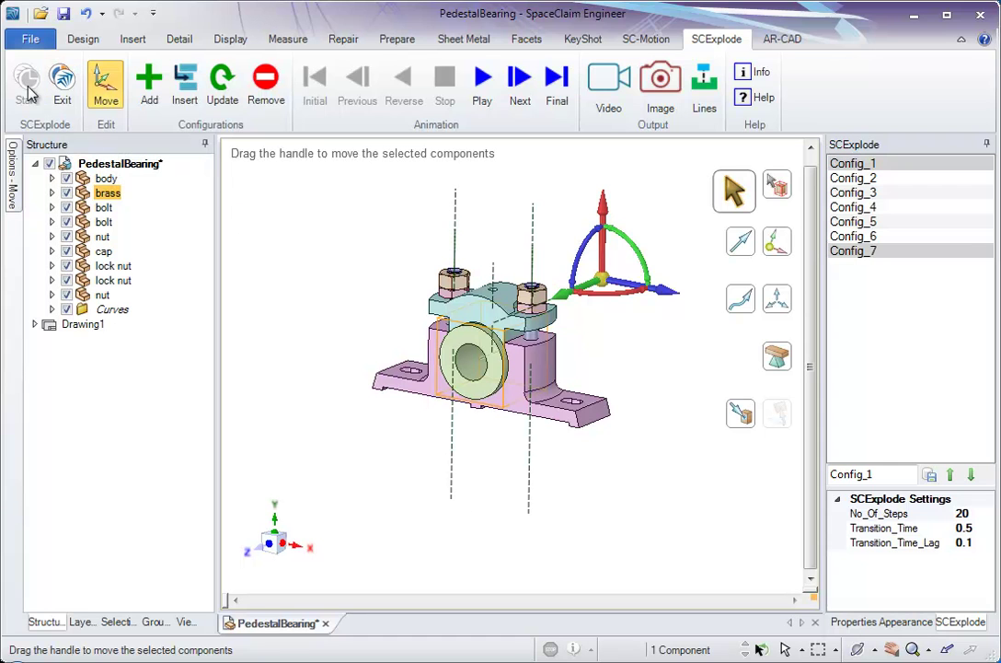
pyautogui.click(61, 96)
# Step: Save the PedestalBearing document and close it
pyautogui.click(351, 284)
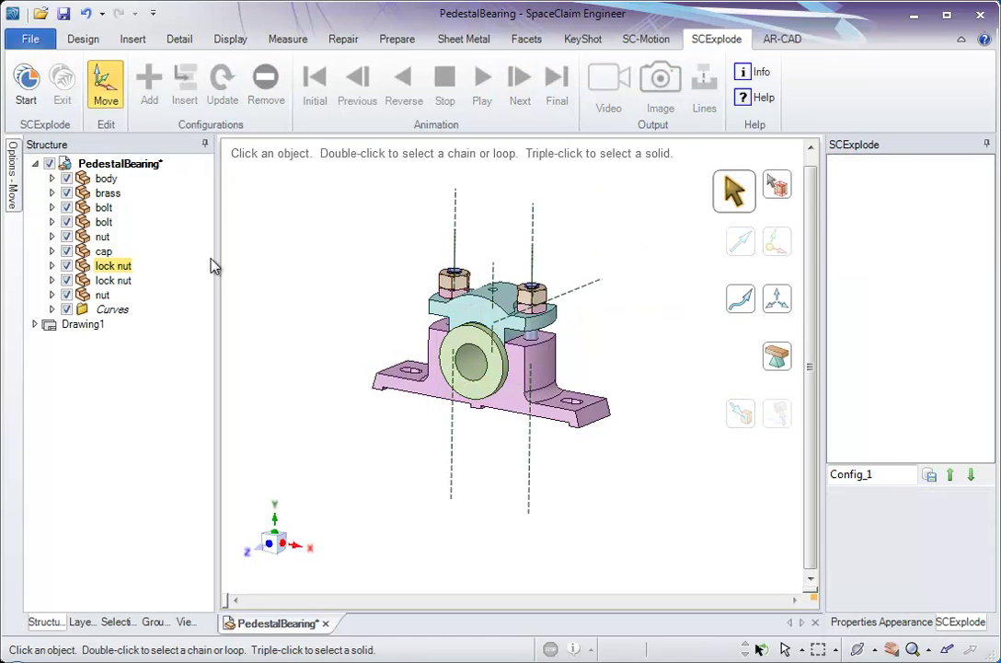
pyautogui.click(63, 14)
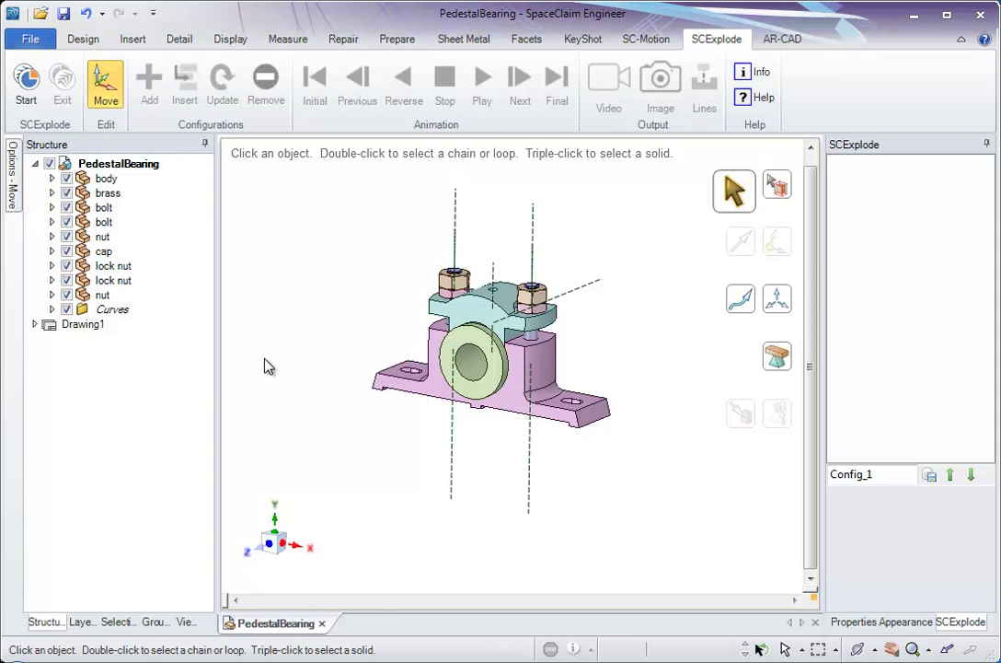
pyautogui.click(324, 625)
# Step: Reopen the recent document PedestalBearing.scdoc and start an SCExplode session on it
pyautogui.click(23, 43)
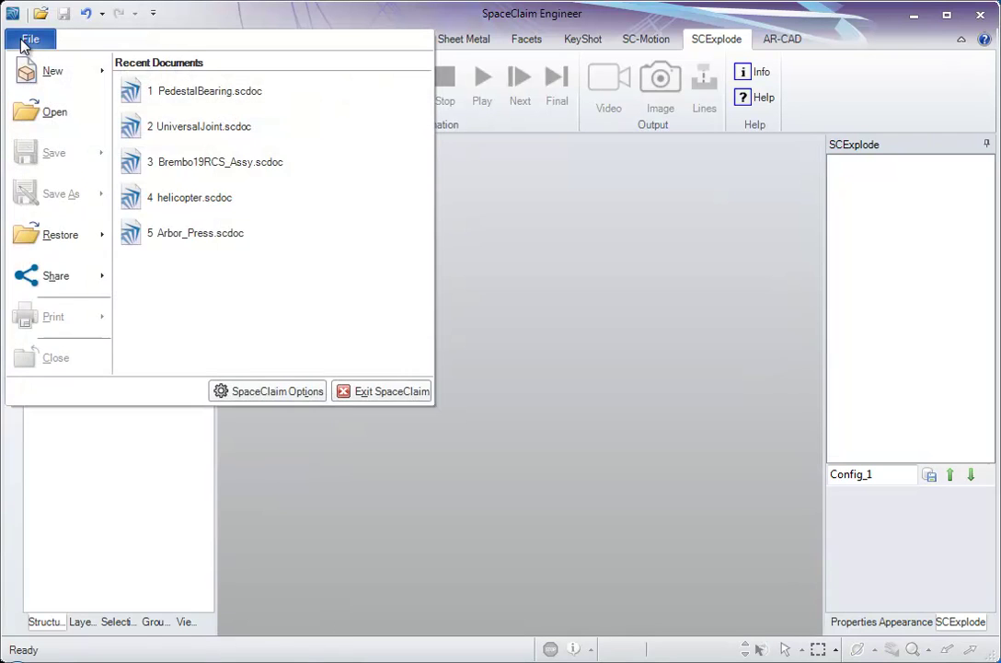
pyautogui.click(206, 94)
pyautogui.click(31, 85)
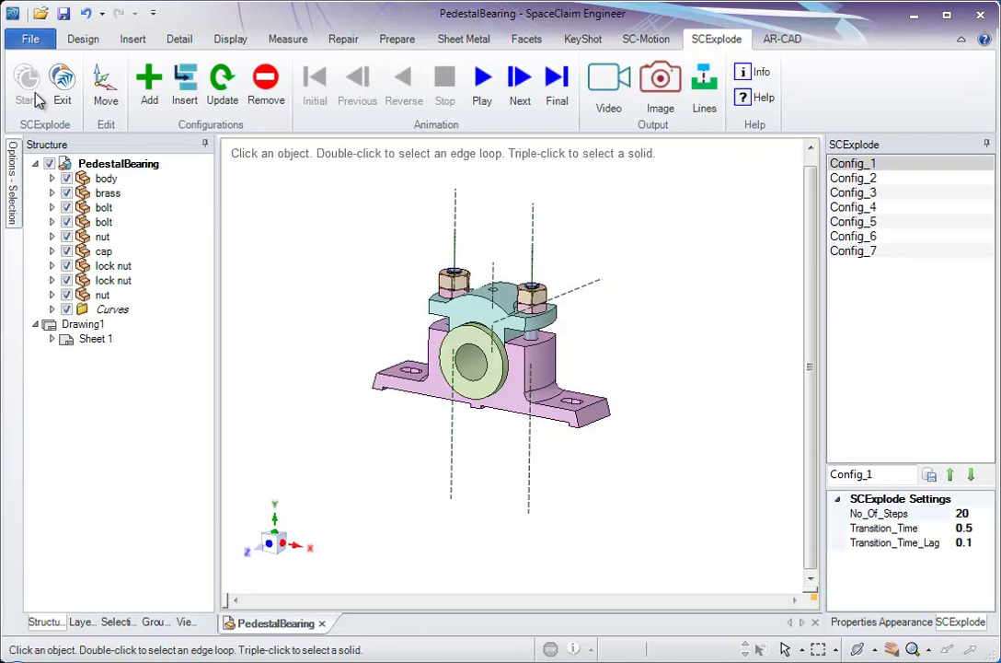
# Step: Display the pedestal bearing assembly in the Config_7 explode configuration and enlarge it in the view
pyautogui.click(887, 252)
pyautogui.click(687, 317)
pyautogui.keyDown('ctrl'); pyautogui.scroll(2, 686, 317); pyautogui.keyUp('ctrl')
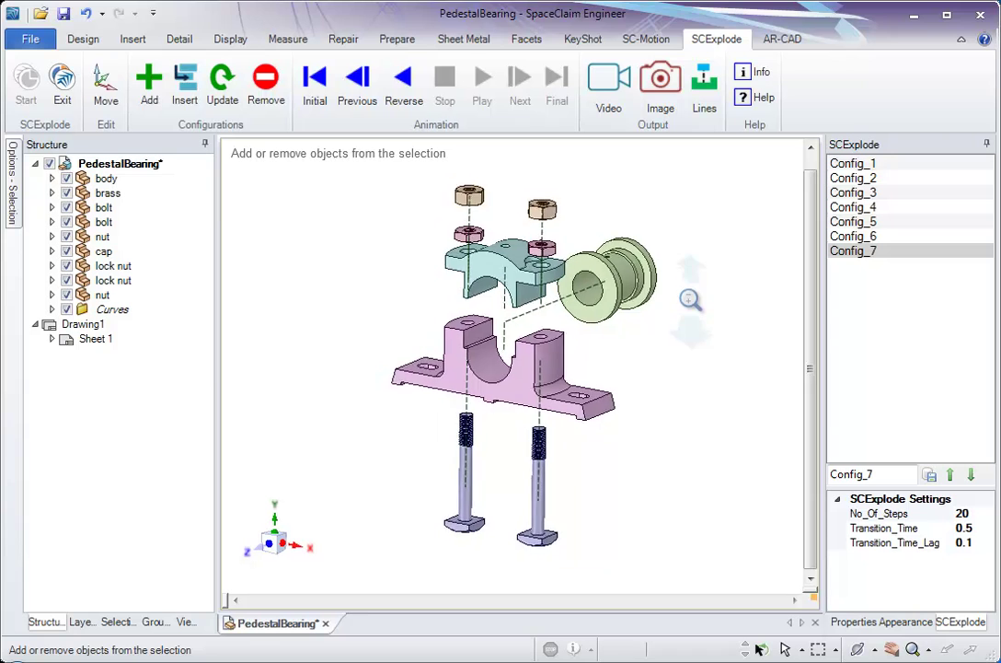
pyautogui.keyDown('ctrl'); pyautogui.scroll(2, 687, 316); pyautogui.keyUp('ctrl')
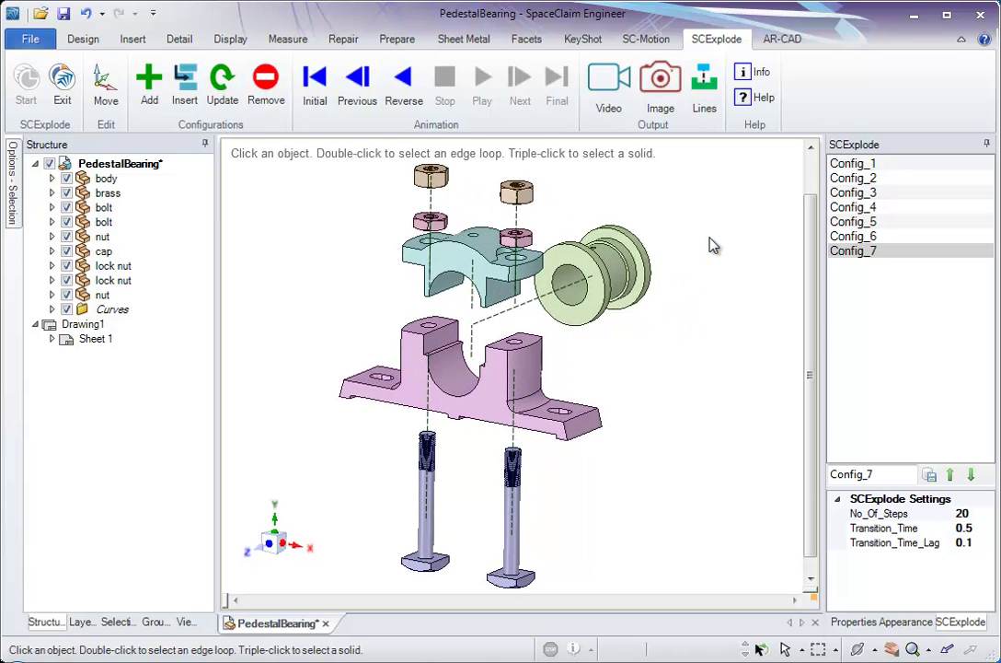